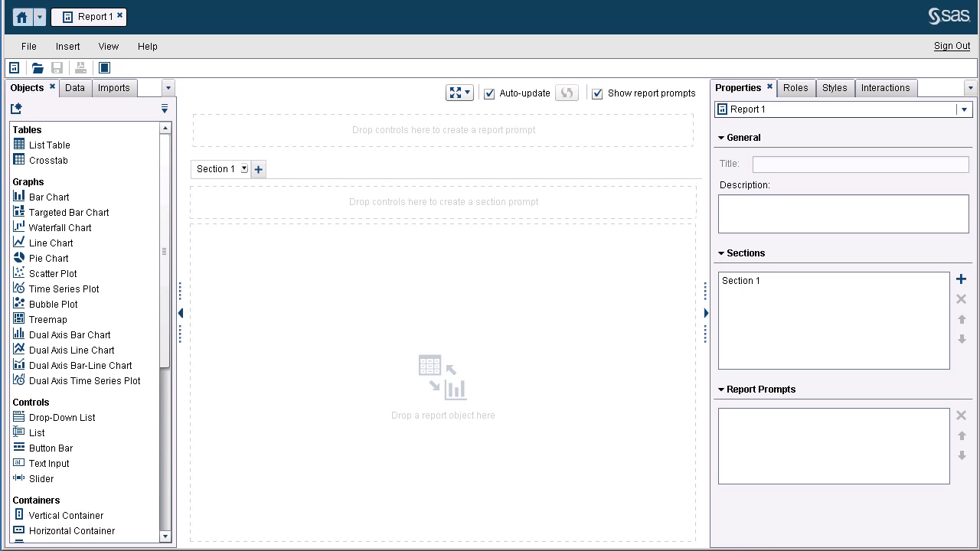
Add the CARSSASHELP data source to the report.
left_click(598, 95)
left_click(597, 95)
left_click(75, 89)
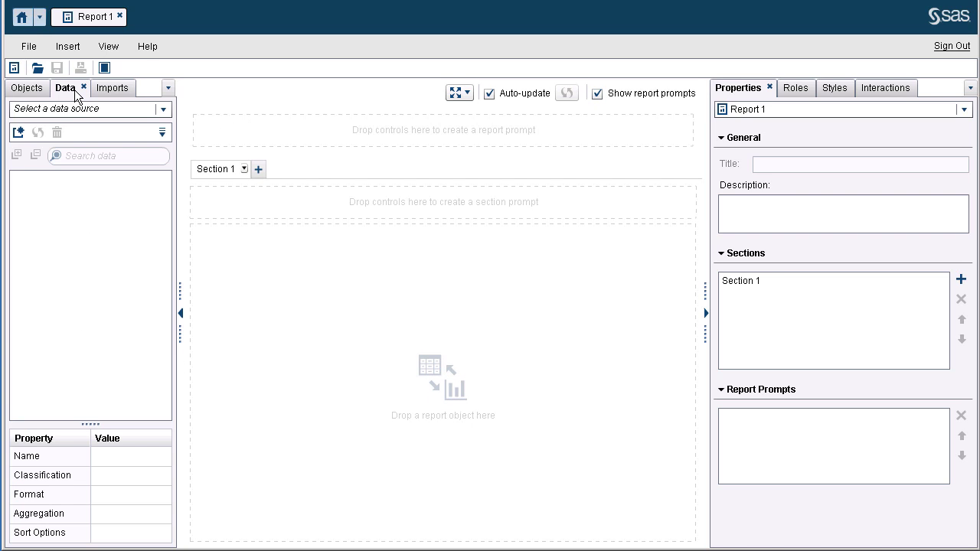
left_click(73, 109)
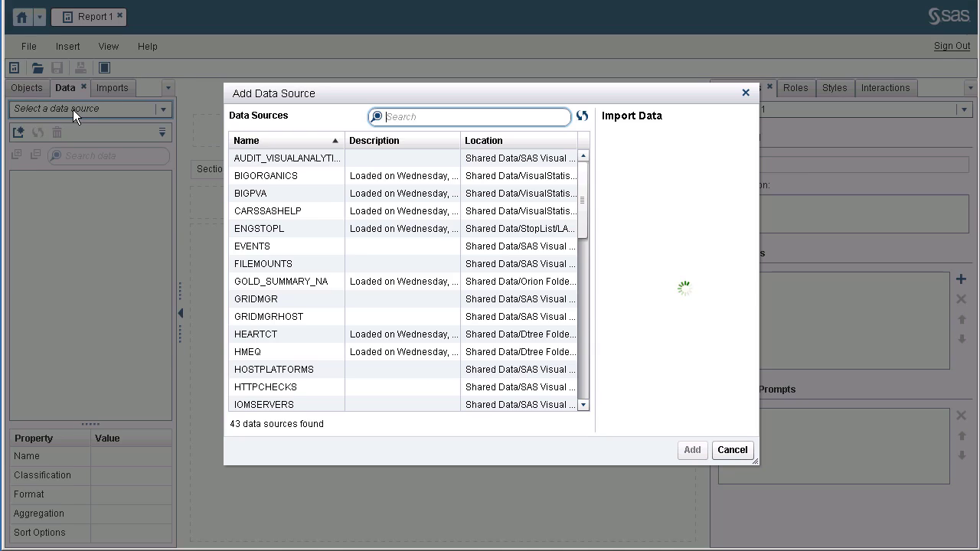
left_click(285, 215)
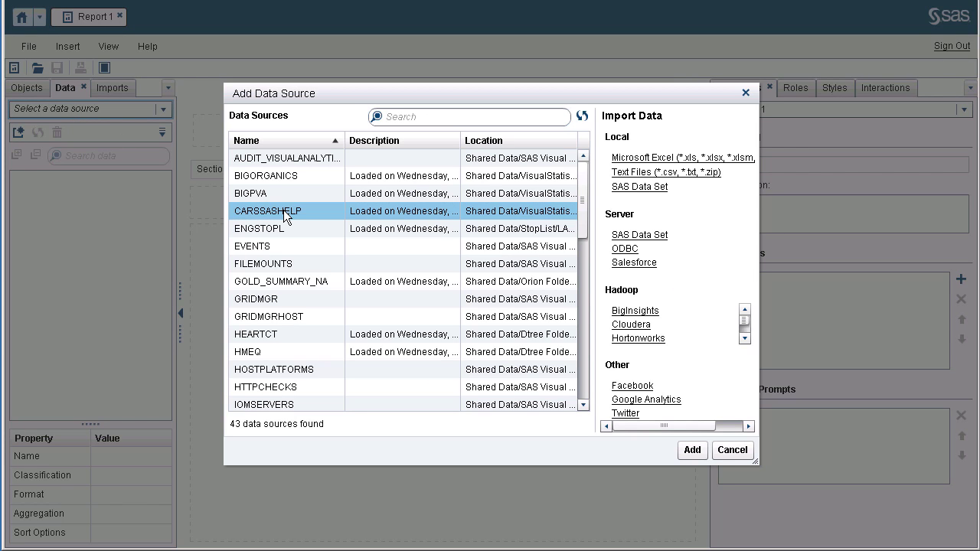
left_click(692, 451)
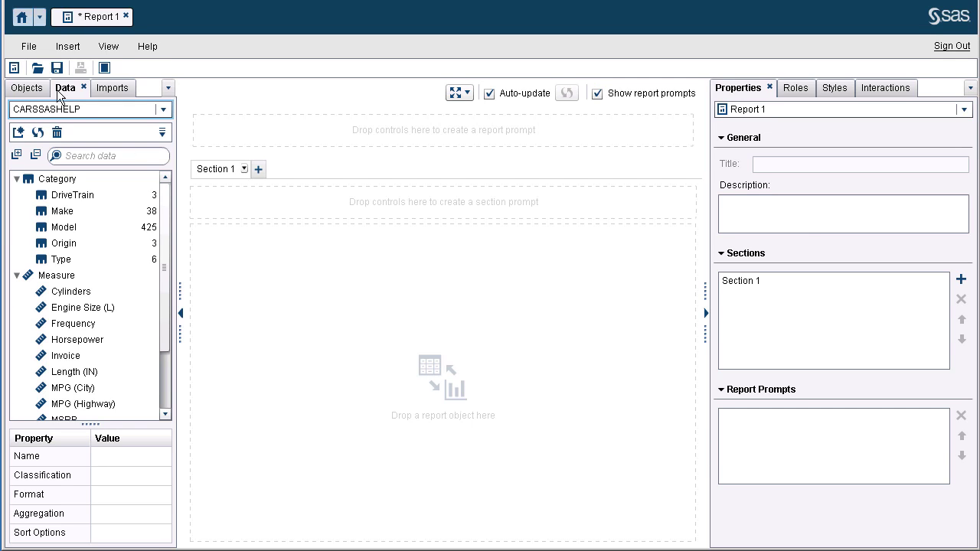
Place a button bar and, beside it, a drop-down list in the report prompt area.
left_click(26, 89)
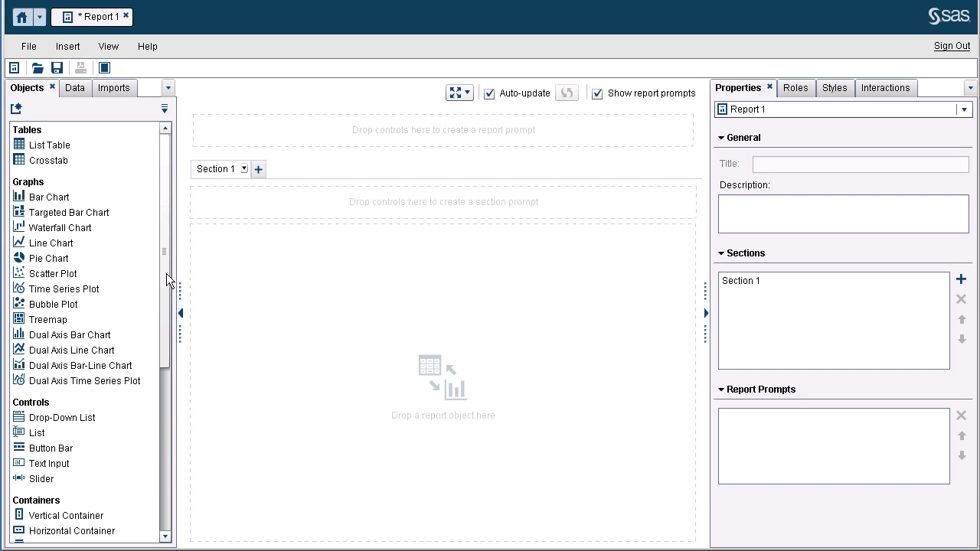
left_click_drag(168, 272, 169, 369)
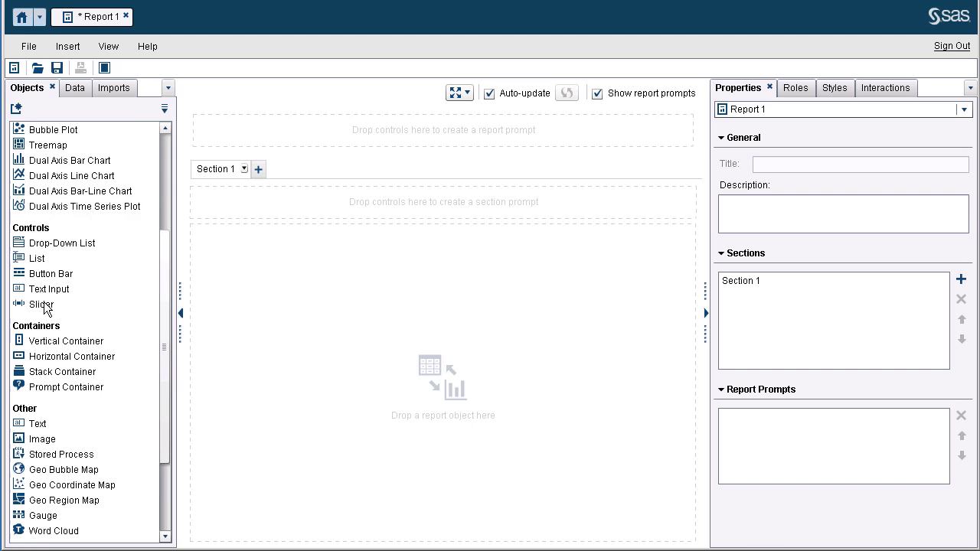
left_click_drag(46, 276, 330, 138)
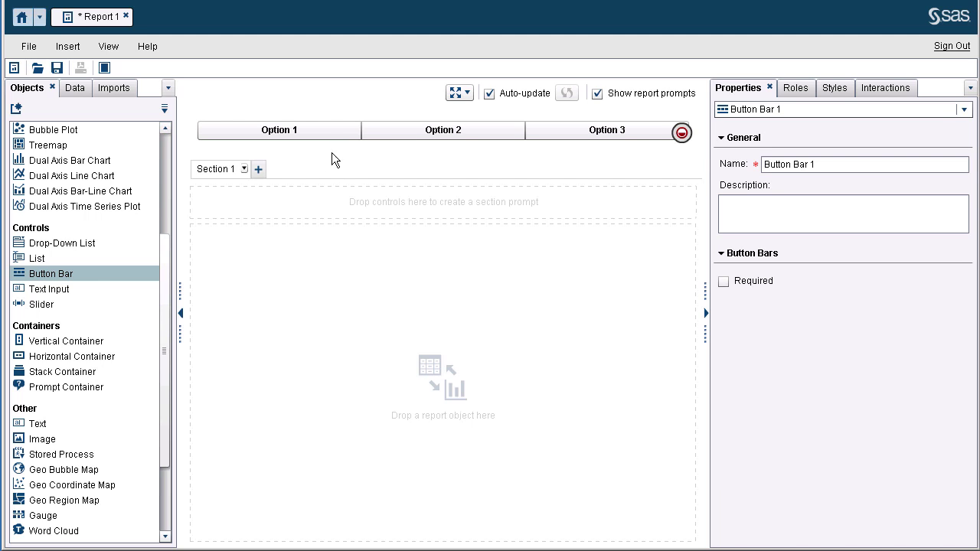
left_click_drag(62, 245, 651, 132)
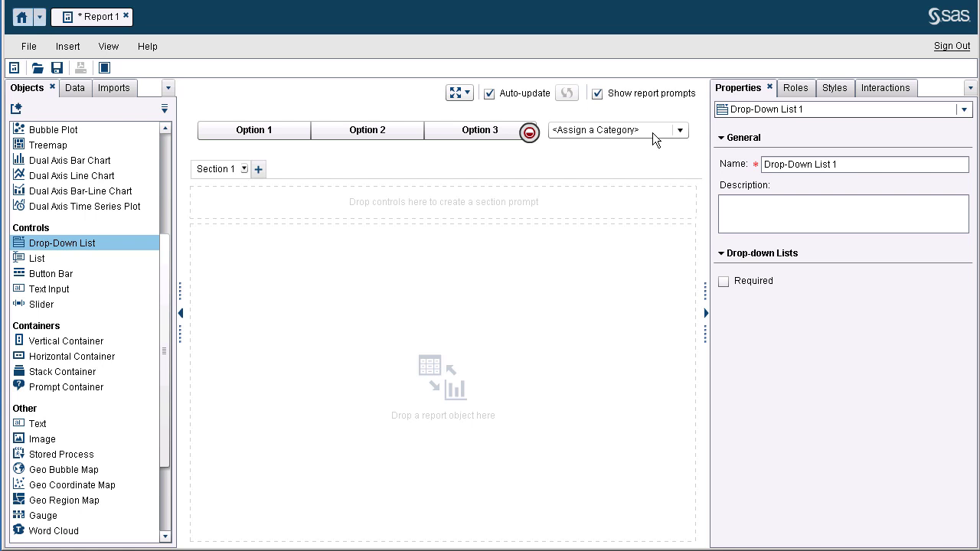
Assign Origin as the button bar's category and remove its Frequency role.
left_click(67, 90)
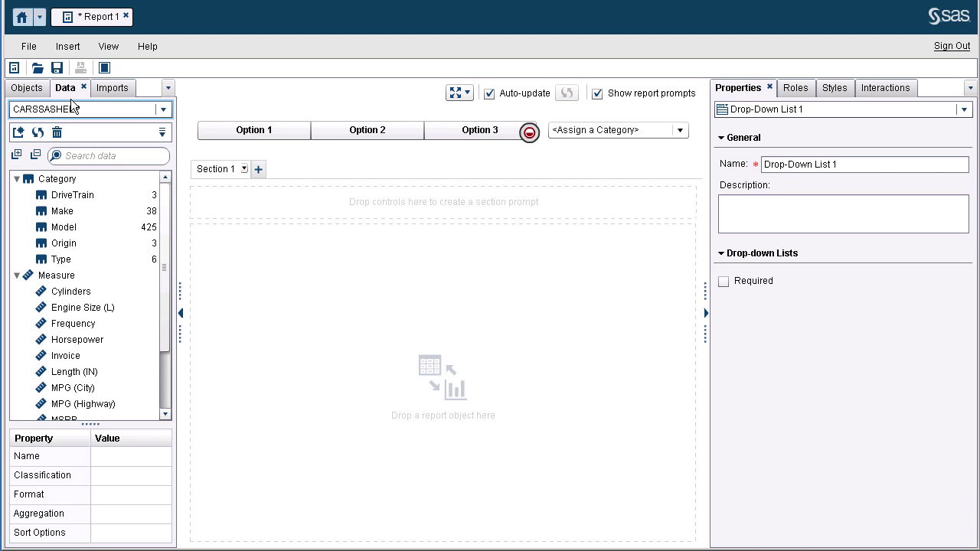
left_click(380, 133)
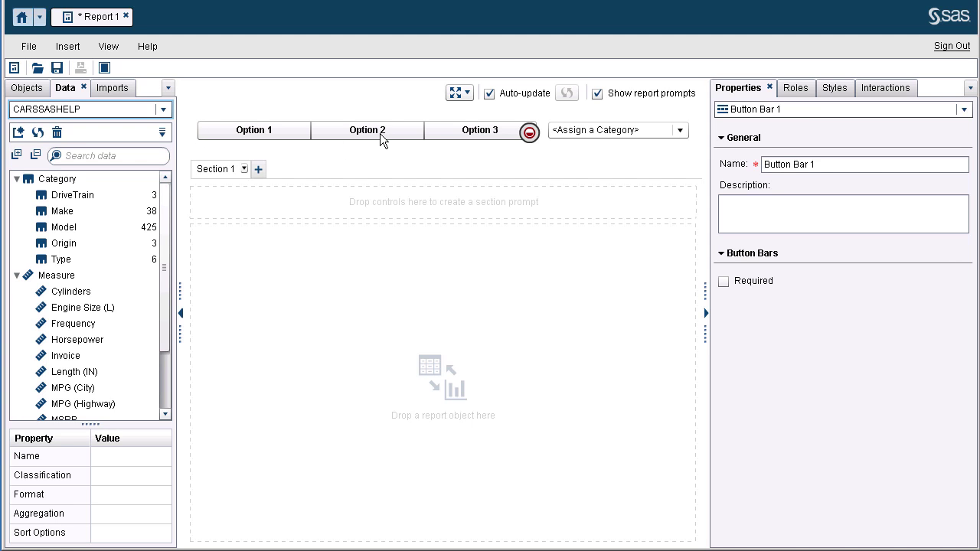
left_click(799, 92)
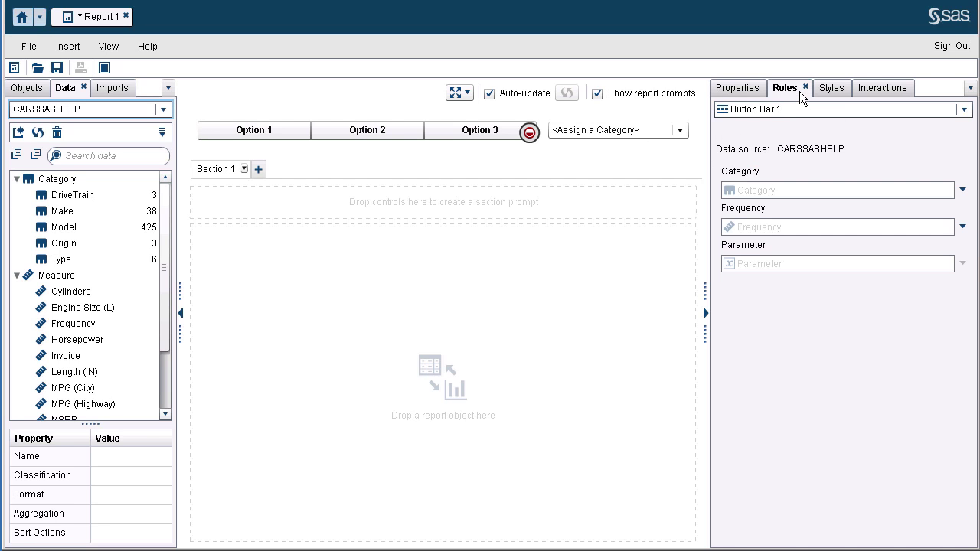
left_click(963, 190)
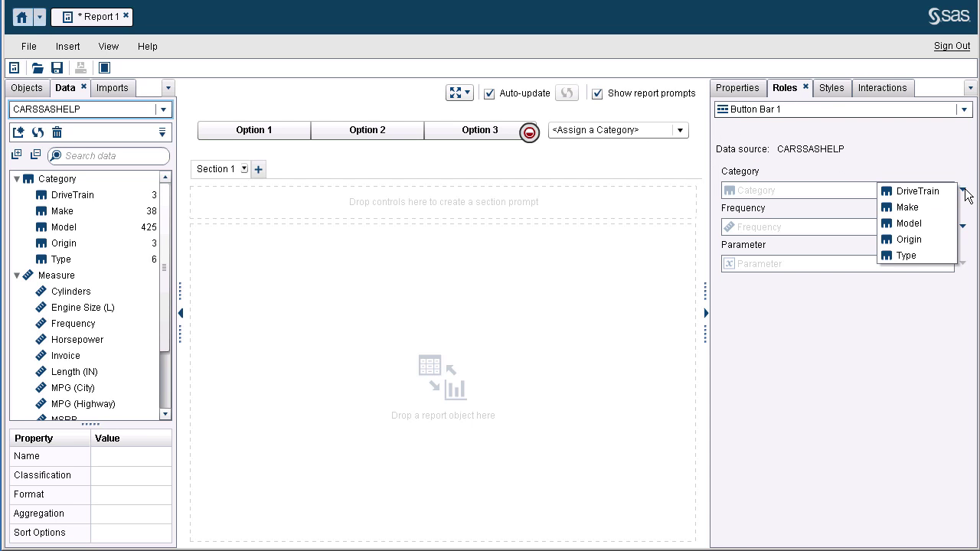
left_click(926, 239)
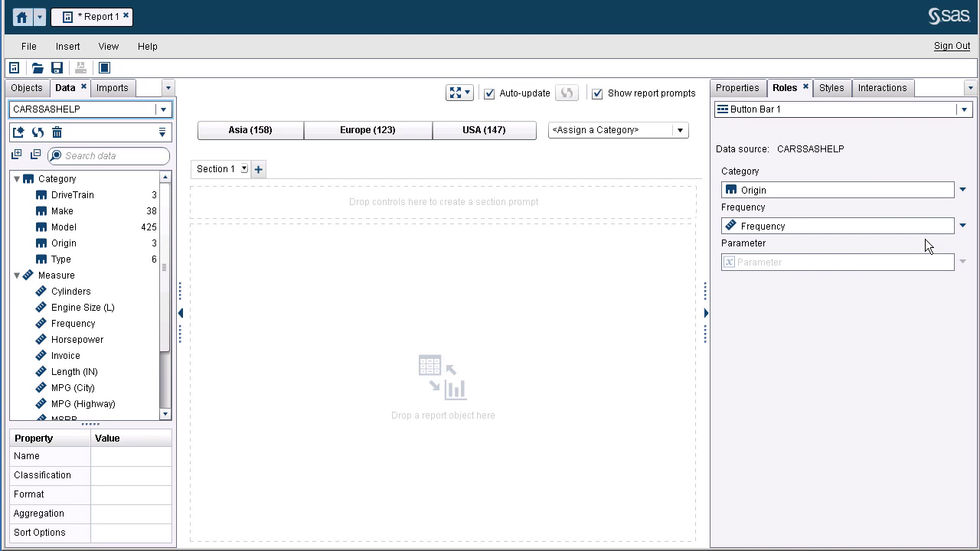
right_click(766, 228)
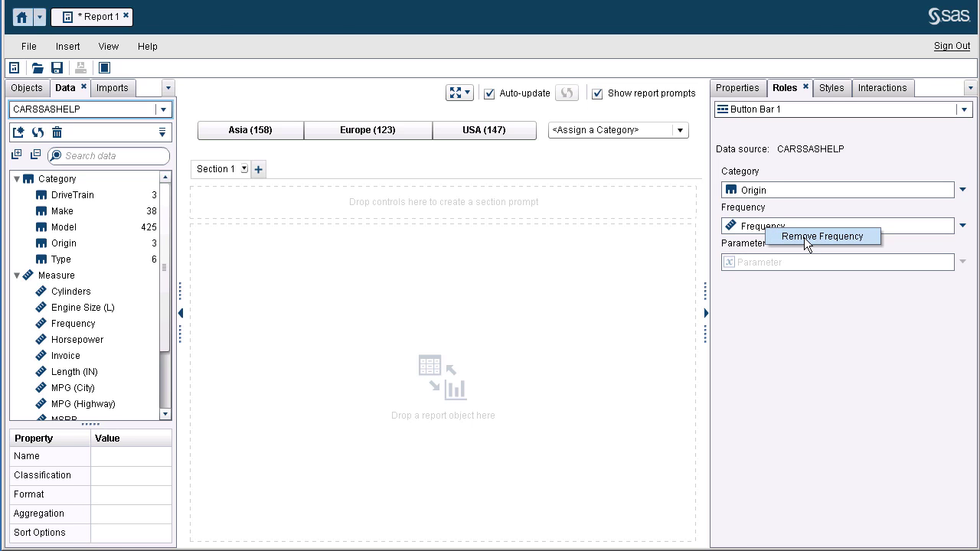
left_click(804, 237)
Style the button bar with a dark slate-blue background selection color and white selected text, and select USA to check it.
left_click(827, 88)
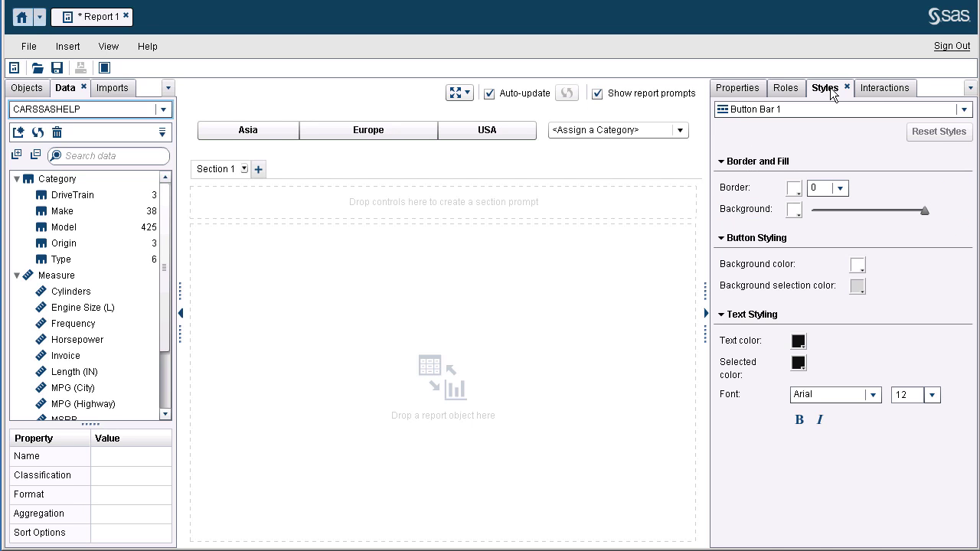
left_click(857, 288)
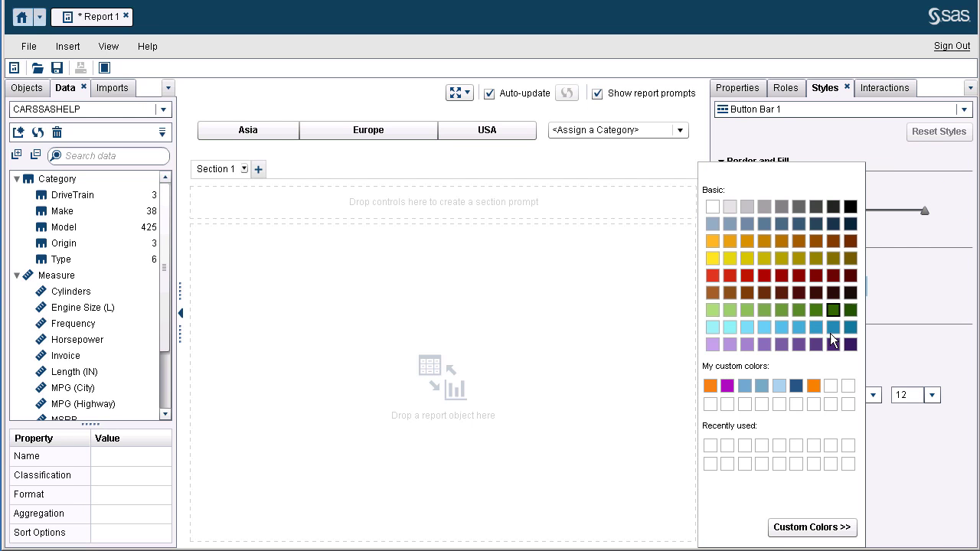
left_click(798, 224)
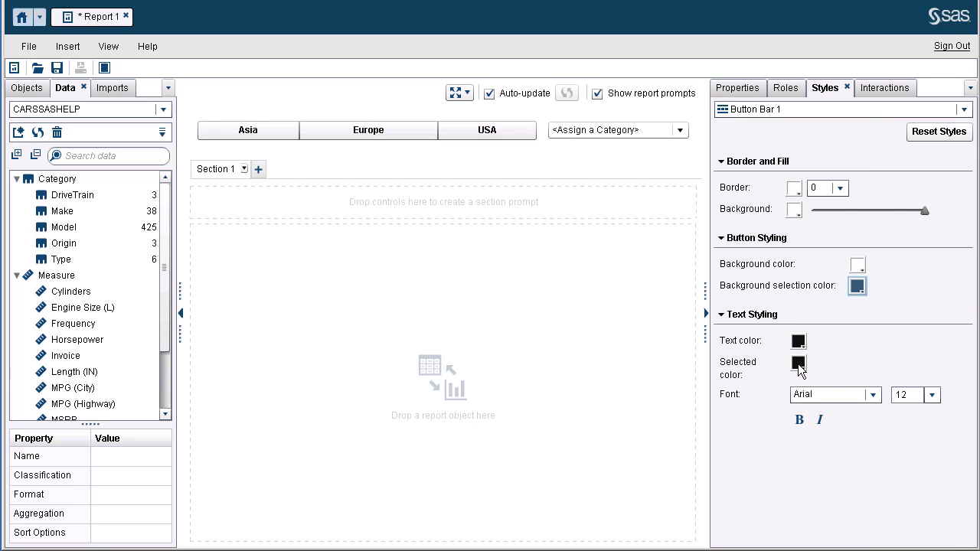
left_click(798, 364)
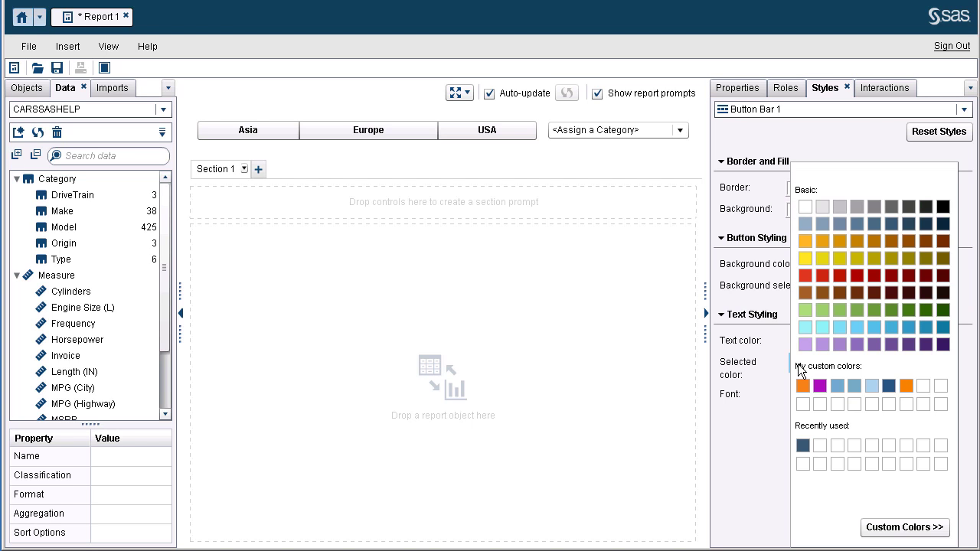
left_click(806, 206)
left_click(475, 132)
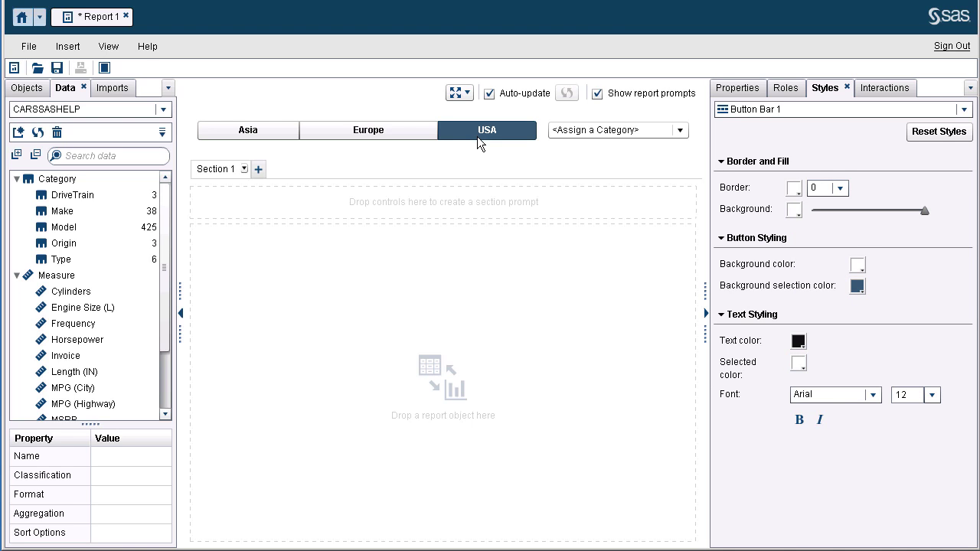
Make the button bar a required control and try its Europe and Asia buttons, ending with USA selected.
left_click(739, 90)
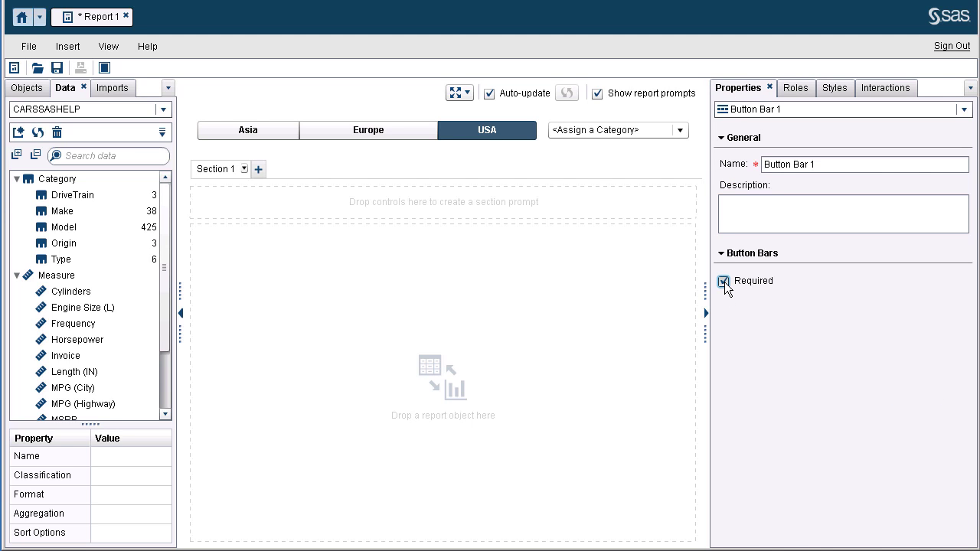
left_click(415, 132)
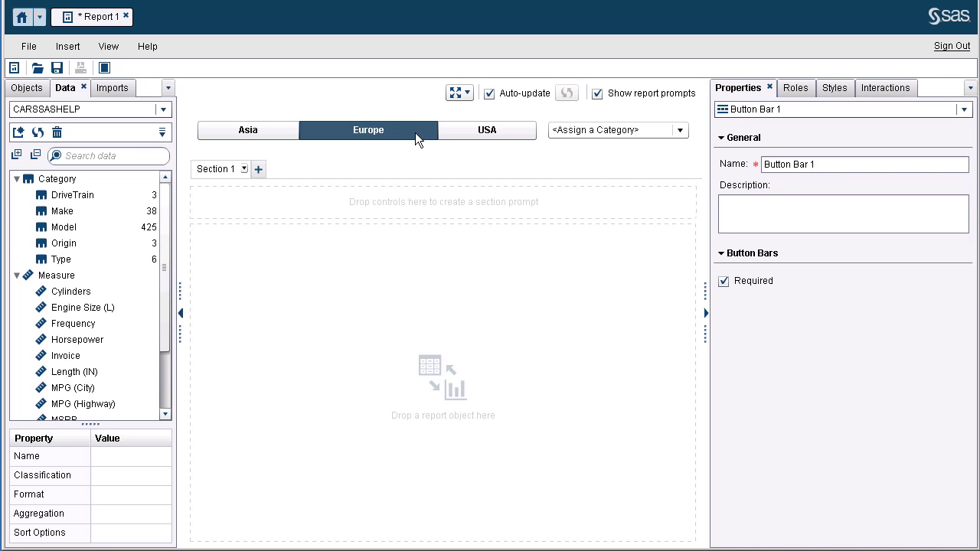
left_click(281, 133)
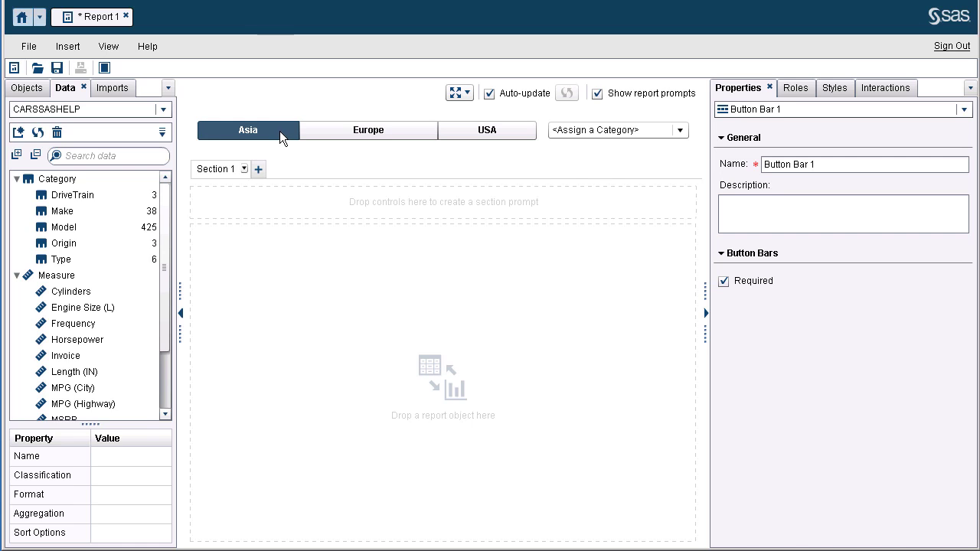
left_click(317, 132)
left_click(469, 134)
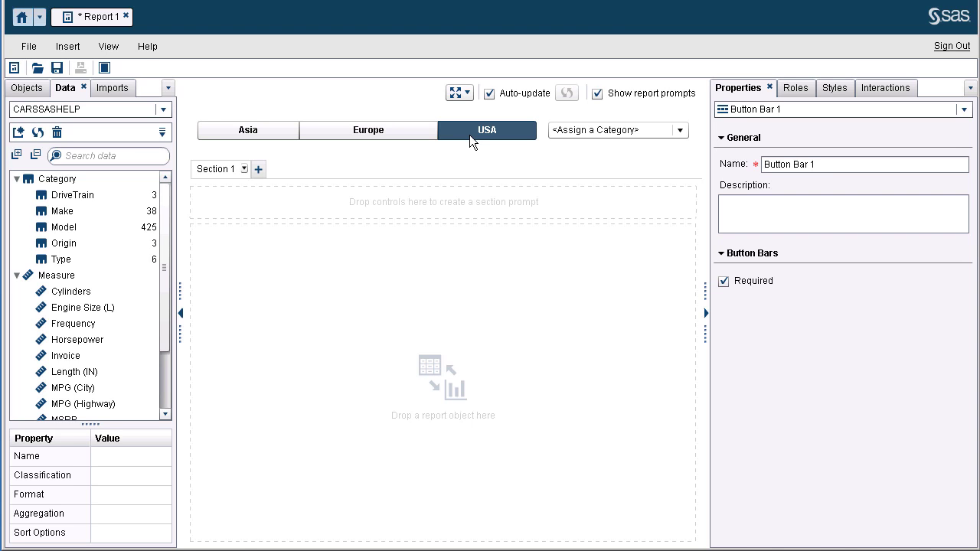
Assign Type as the drop-down list's category and make the list a required control.
left_click(648, 134)
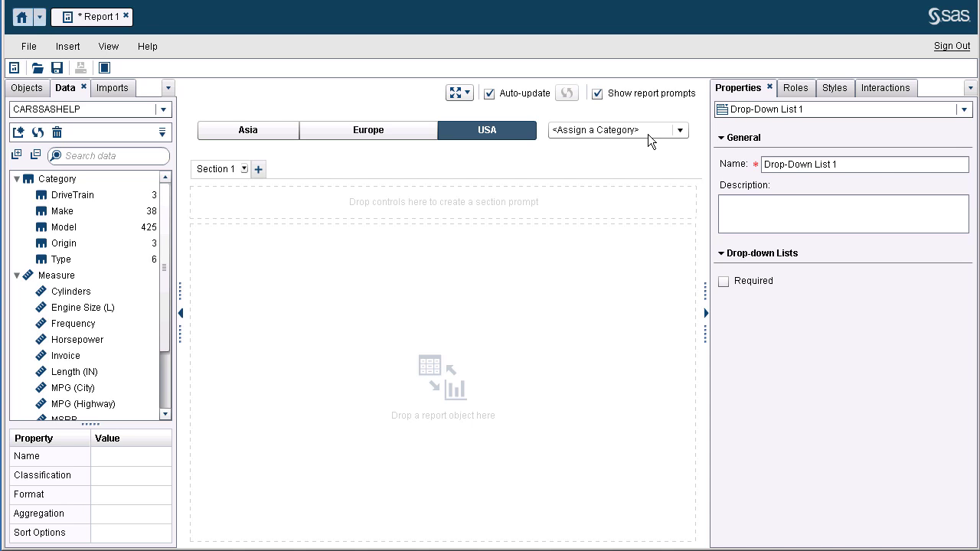
left_click(797, 90)
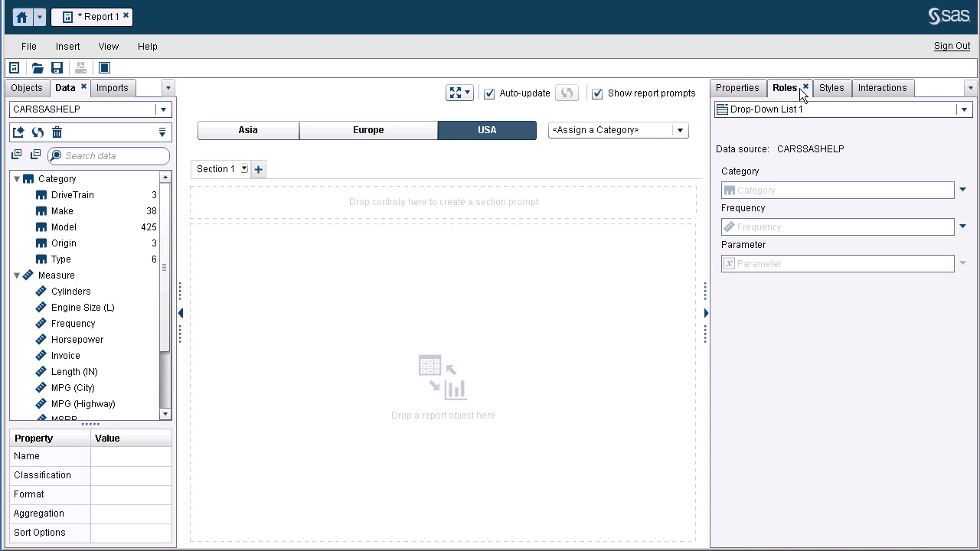
left_click(962, 190)
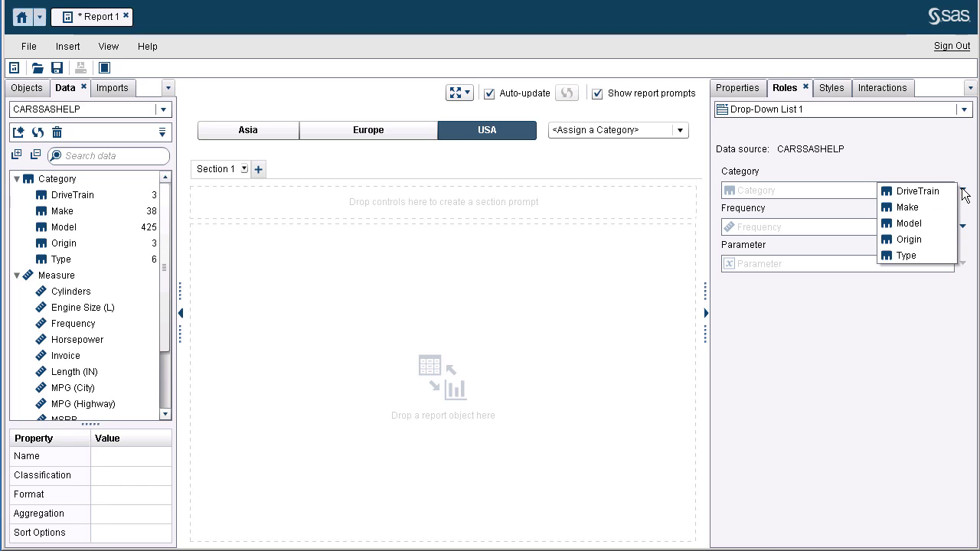
left_click(919, 255)
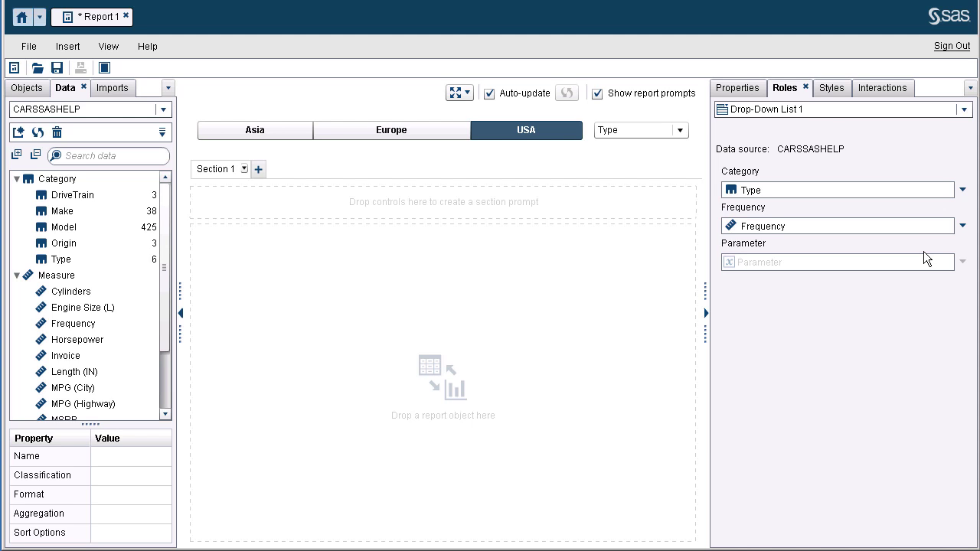
left_click(738, 87)
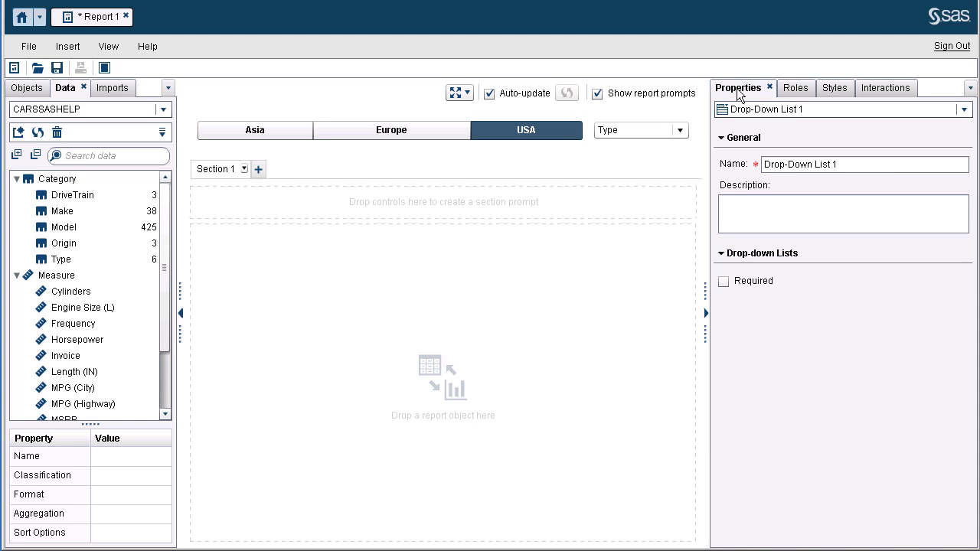
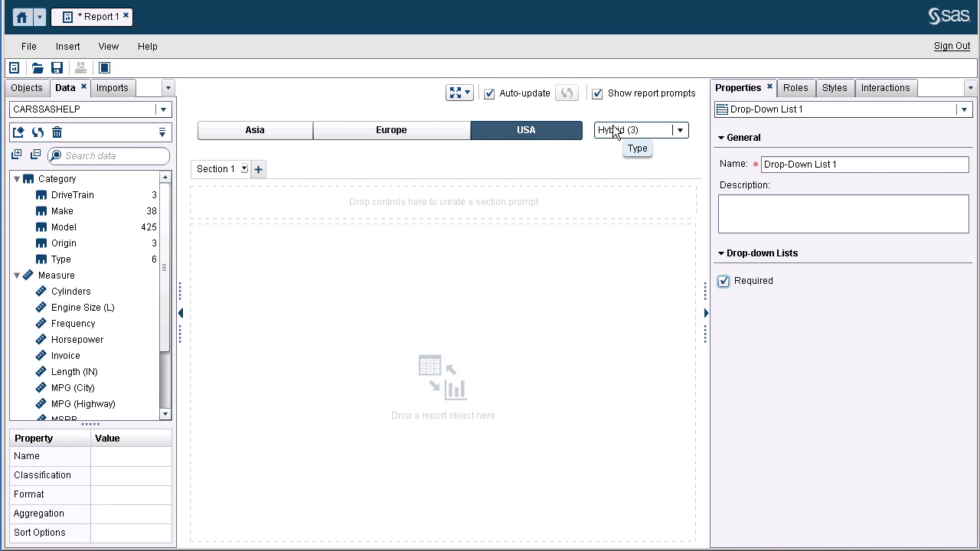
Create an interaction in which Button Bar 1 filters Drop-Down List 1, and look for it in the section's interactions view.
left_click(534, 137)
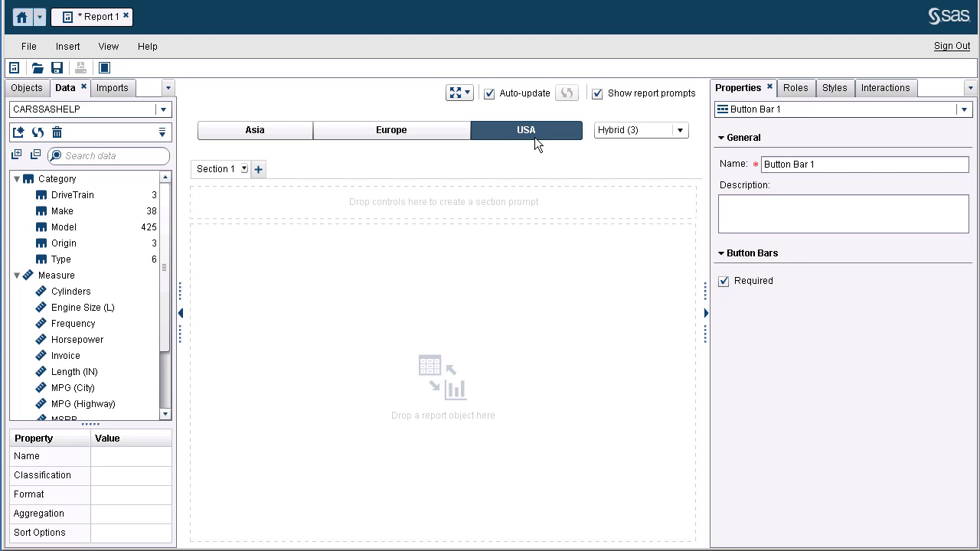
left_click(897, 91)
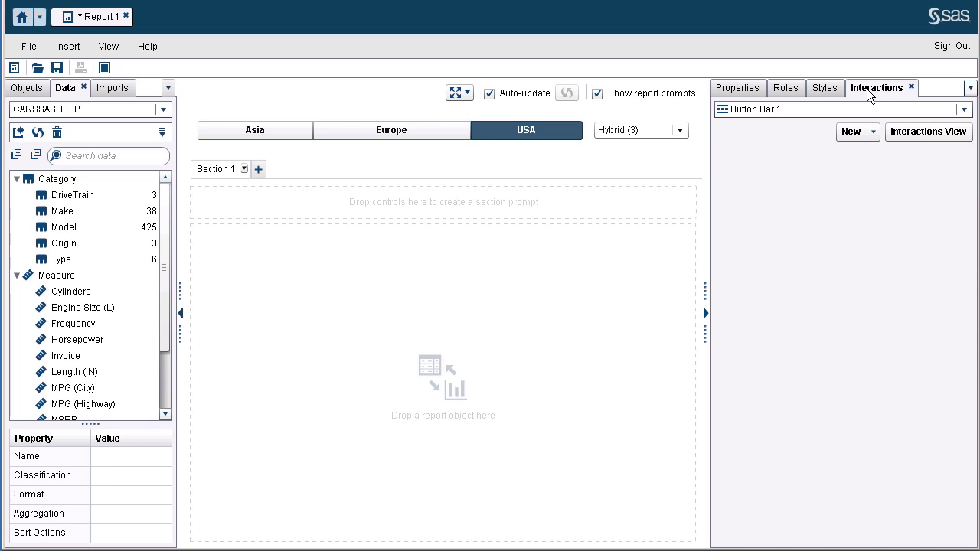
left_click(970, 87)
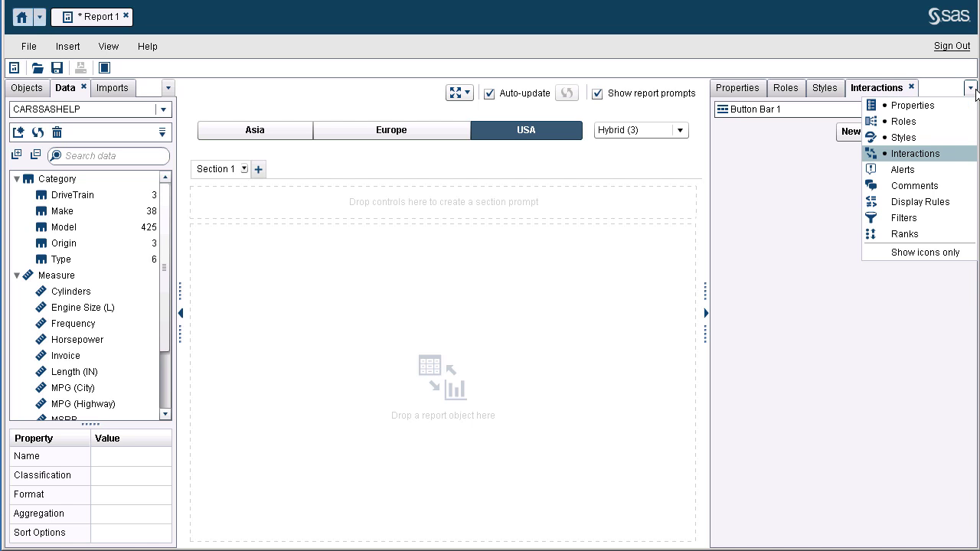
left_click(947, 157)
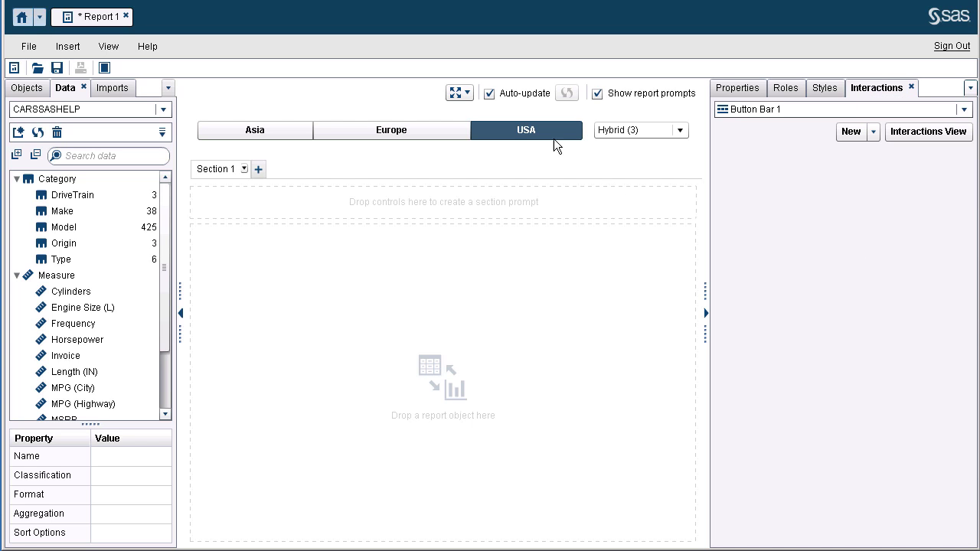
left_click(873, 135)
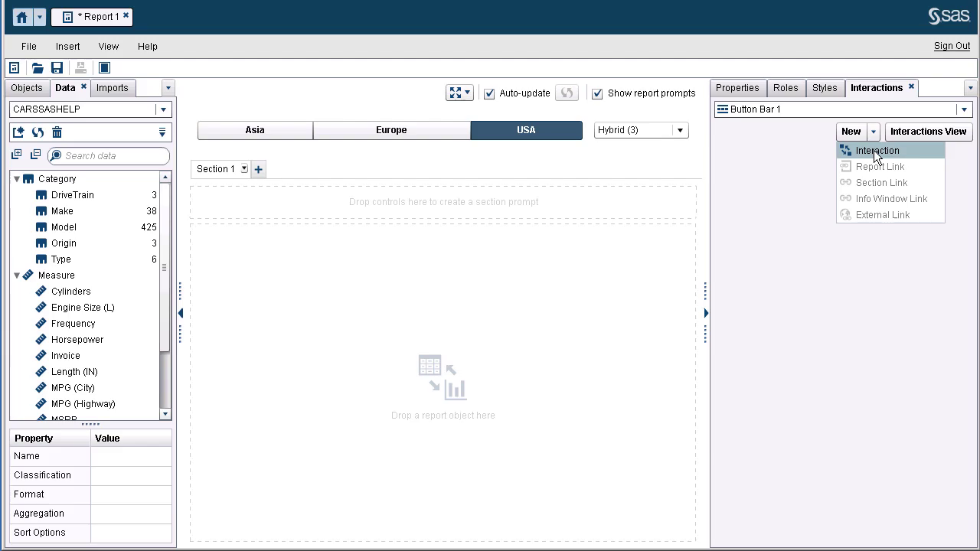
left_click(874, 150)
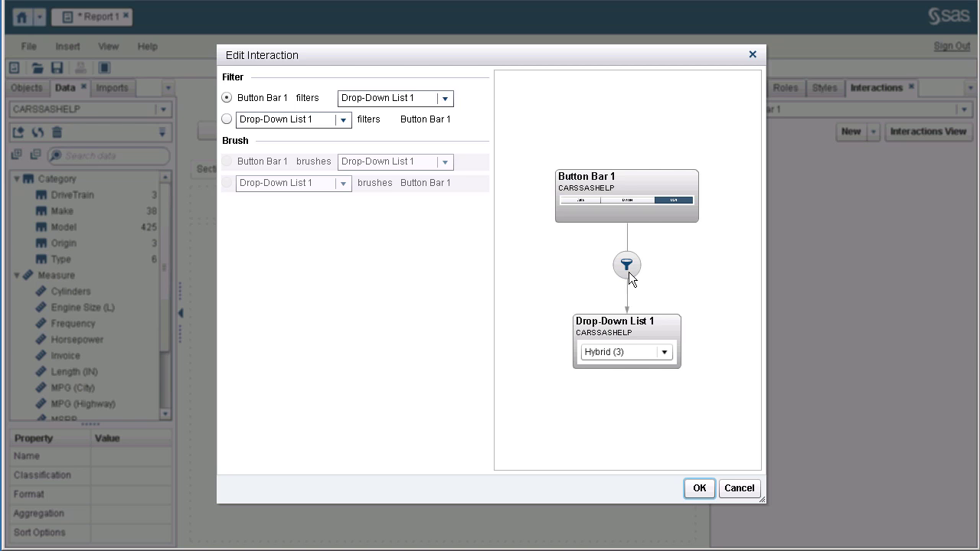
left_click(700, 489)
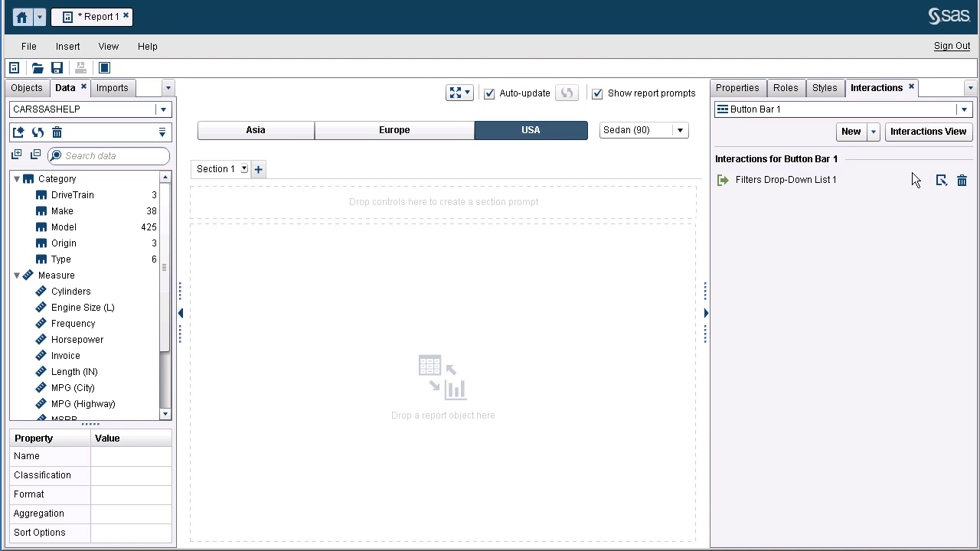
left_click(932, 132)
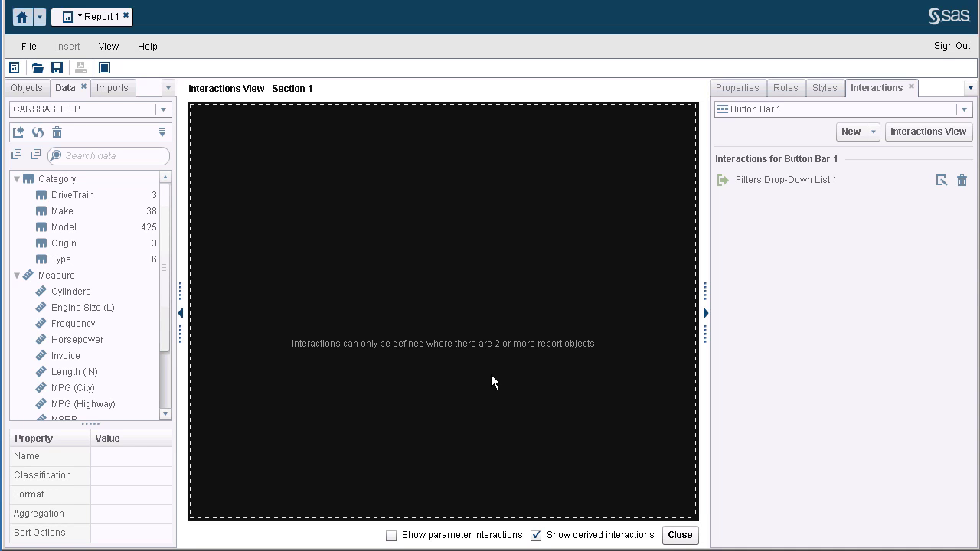
left_click(687, 538)
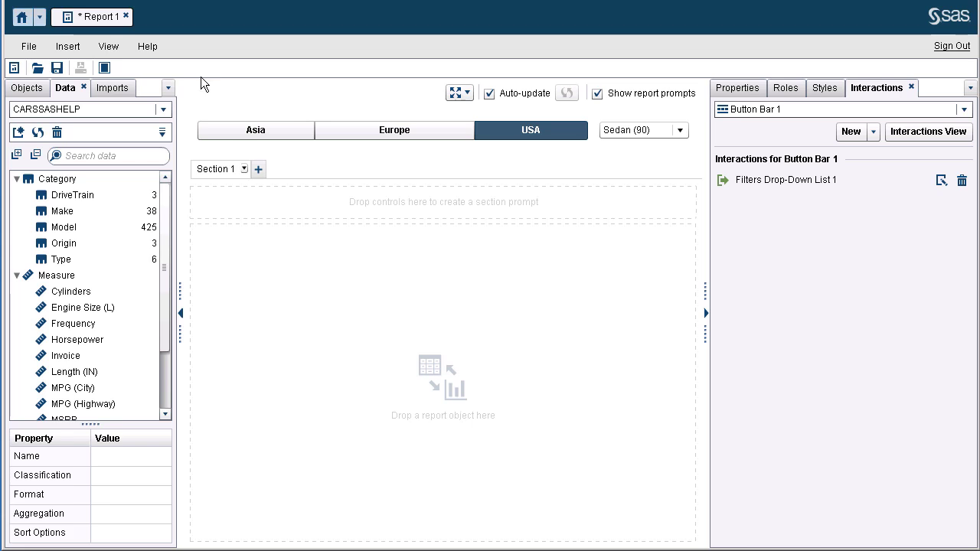
Test the report prompts by selecting Asia, Europe and USA in turn and reviewing the types offered in the drop-down list.
left_click(248, 132)
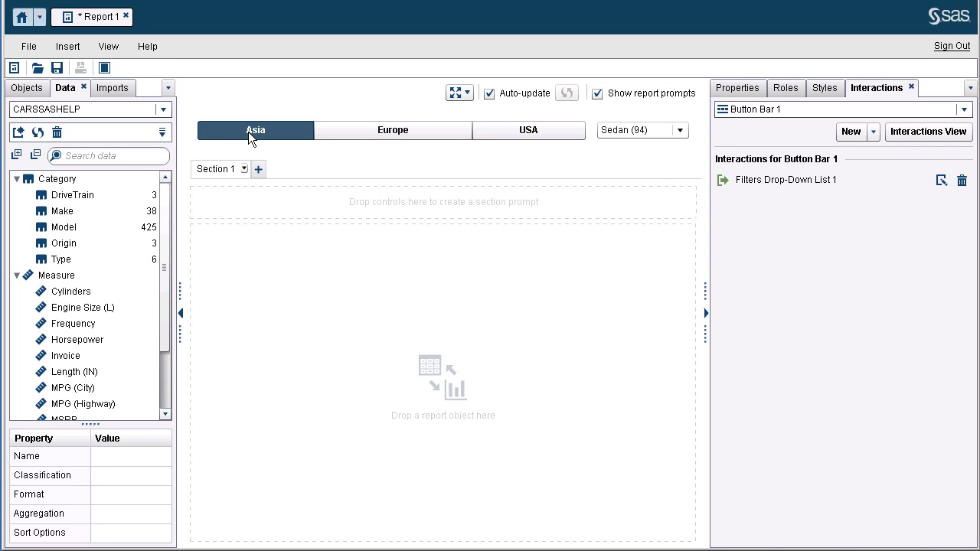
left_click(678, 130)
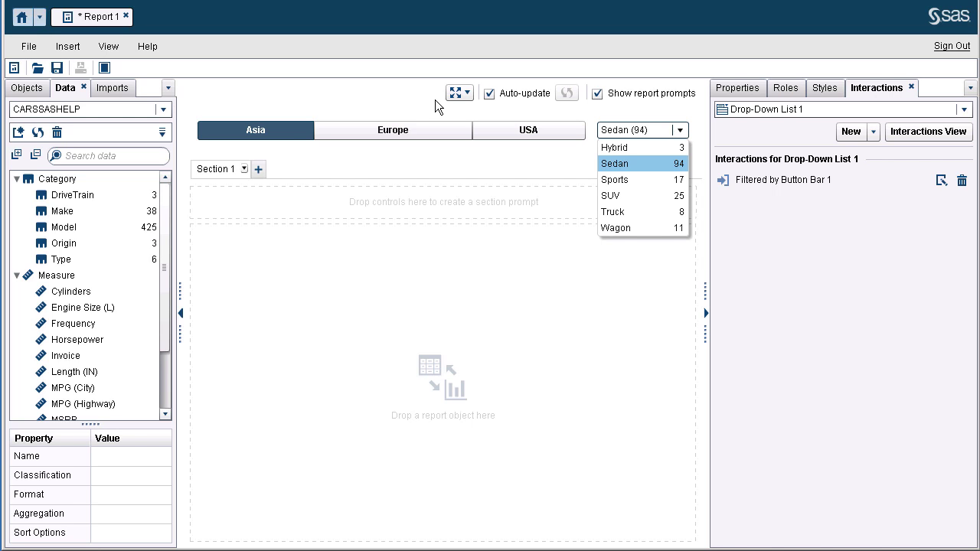
left_click(414, 131)
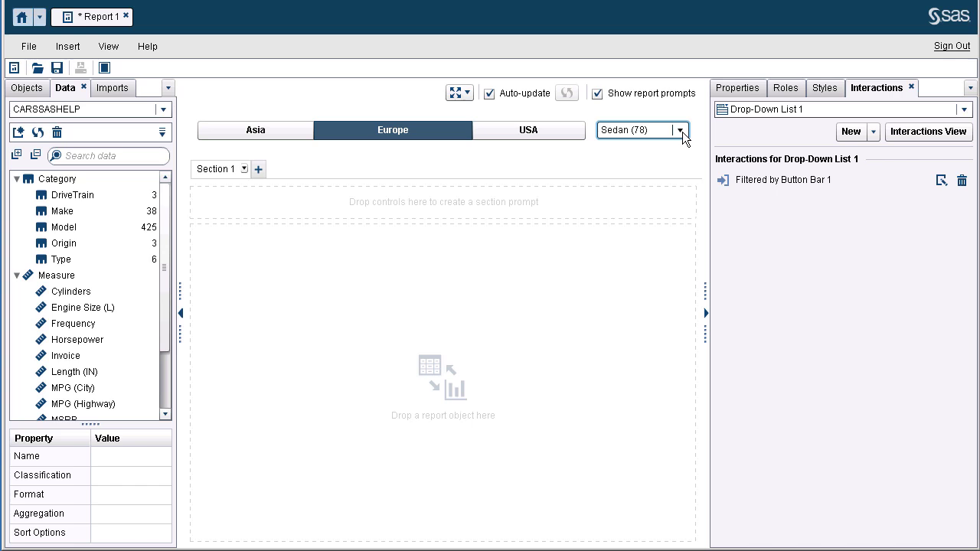
left_click(680, 131)
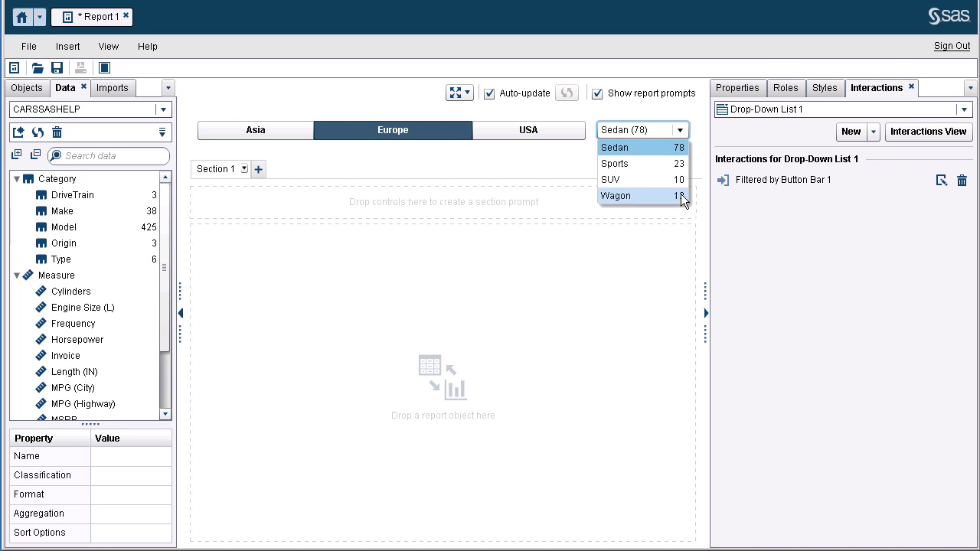
left_click(686, 131)
left_click(443, 130)
left_click(546, 130)
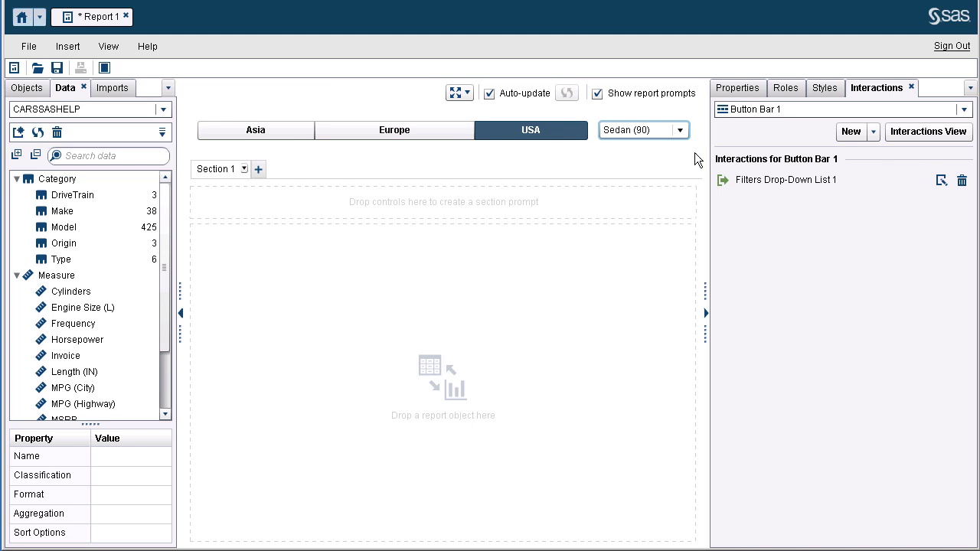
left_click(680, 131)
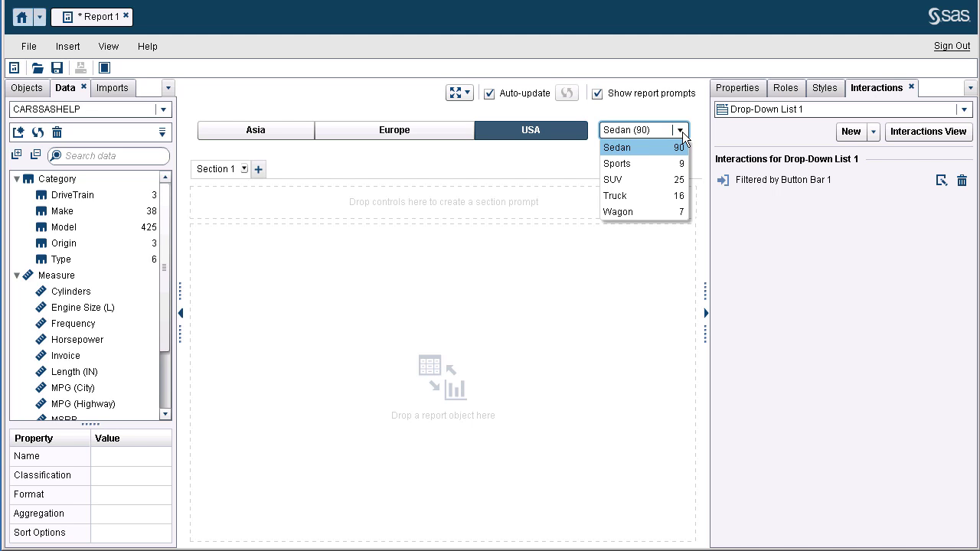
left_click(681, 131)
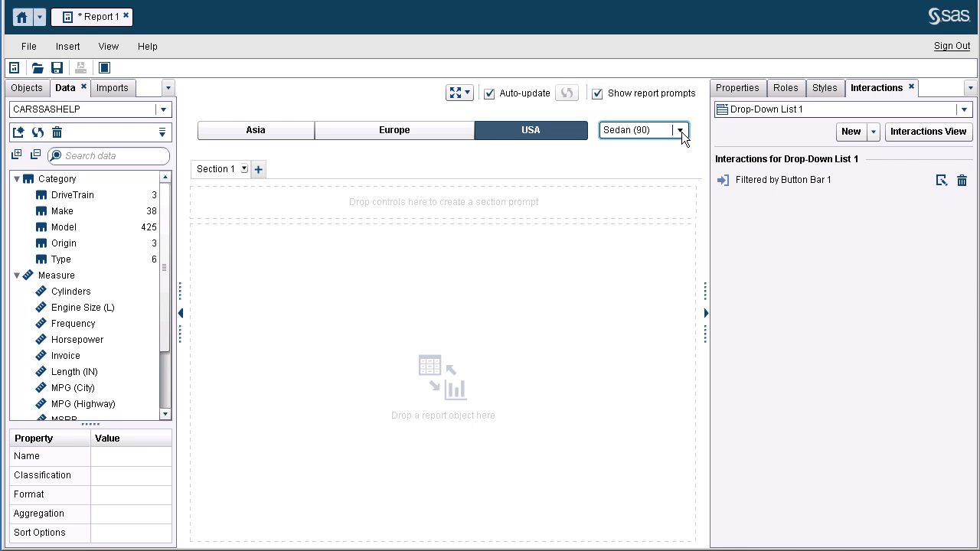
Add a prompt container to the section prompt area and place a drop-down list and a list control inside it.
left_click(27, 88)
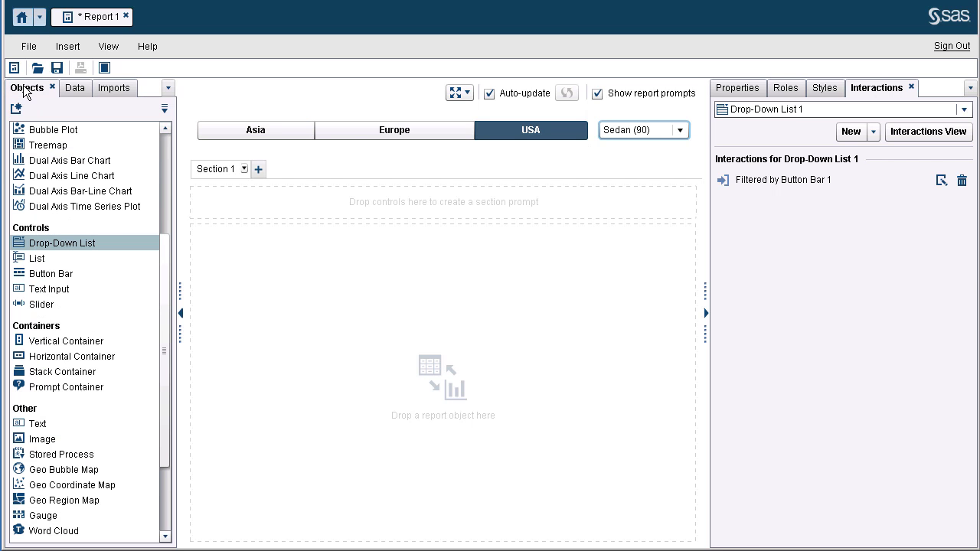
left_click(82, 391)
left_click_drag(80, 388, 327, 202)
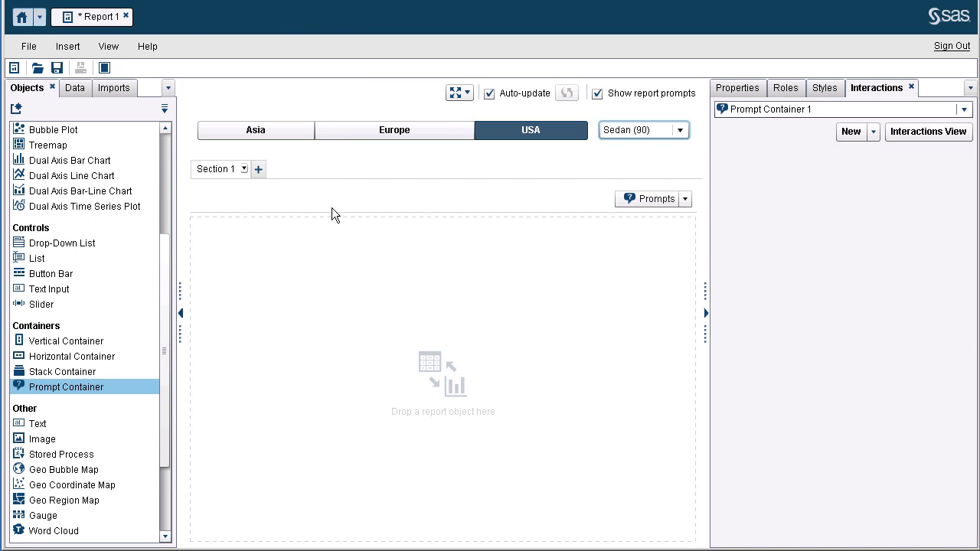
left_click(686, 201)
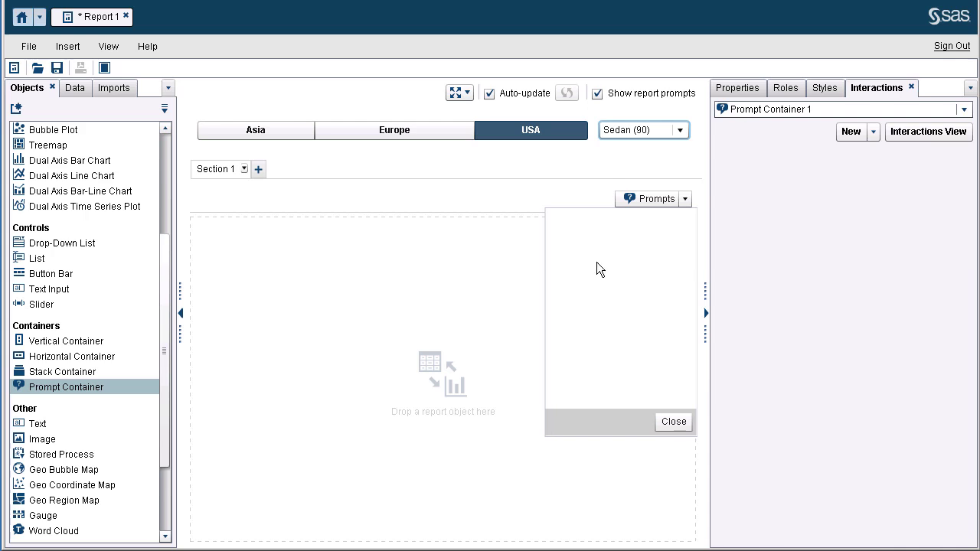
left_click_drag(62, 242, 617, 266)
left_click_drag(37, 258, 585, 279)
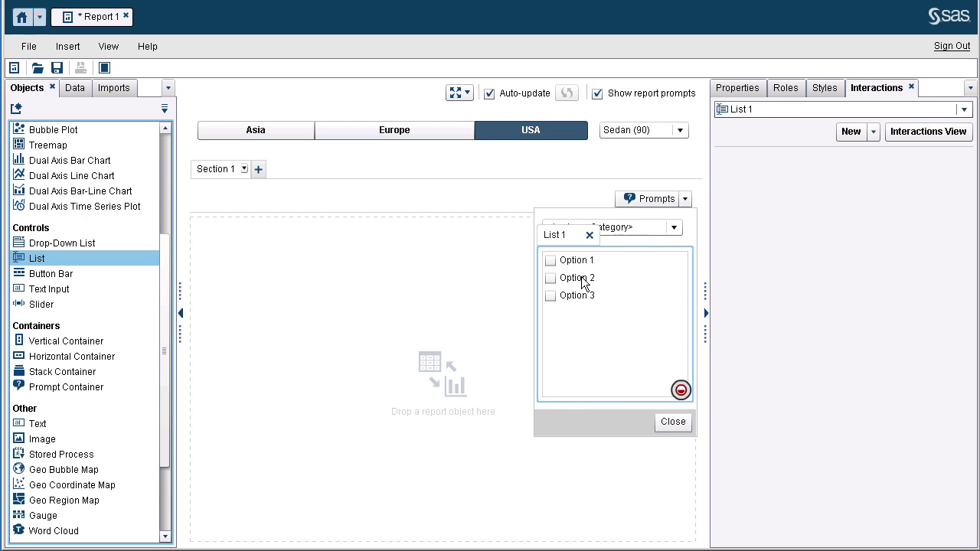
Assign Make as the category of the prompt container's drop-down list and check the makes it offers.
left_click(640, 226)
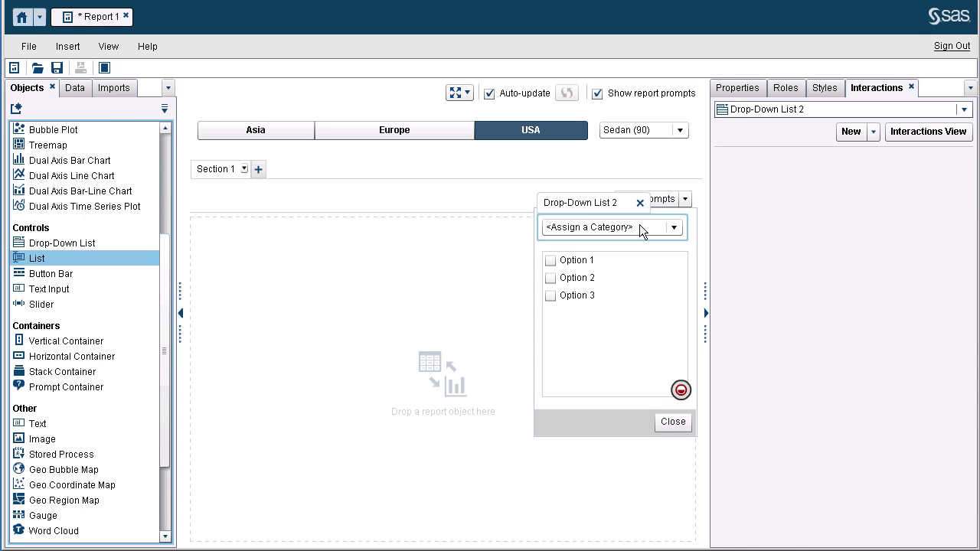
left_click(86, 89)
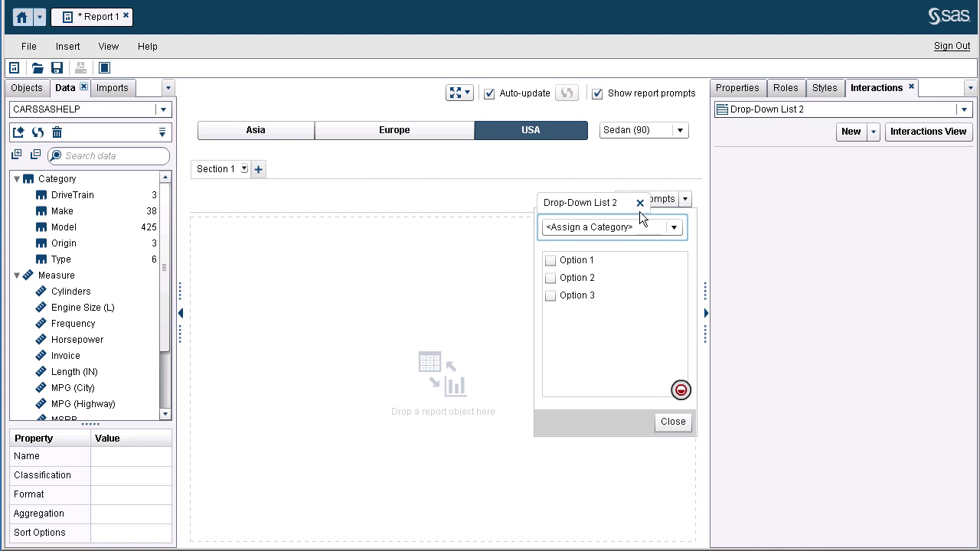
left_click(785, 89)
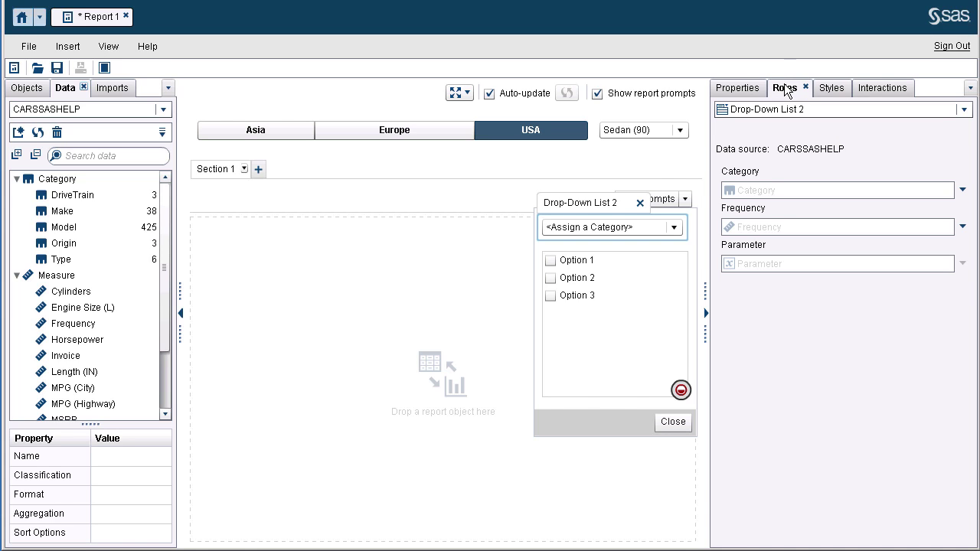
left_click(963, 190)
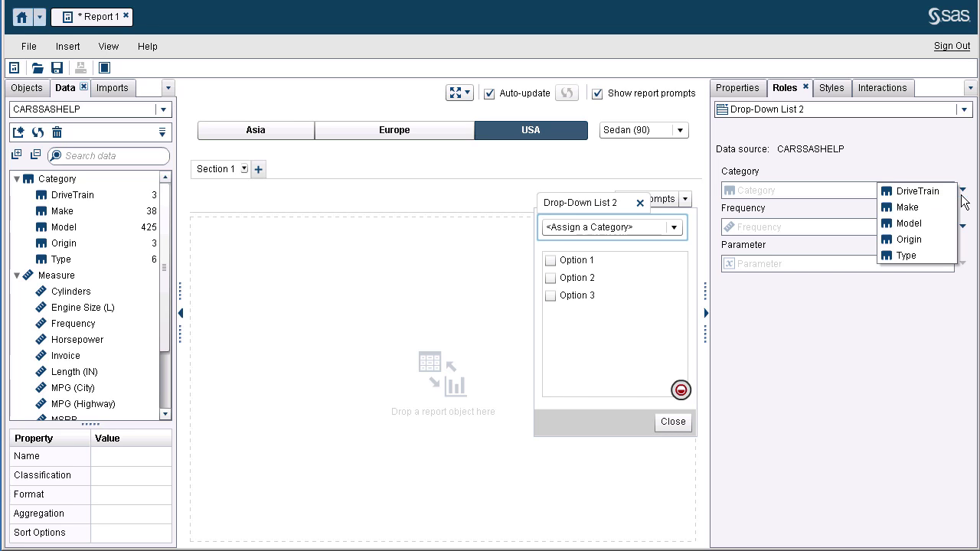
left_click(909, 207)
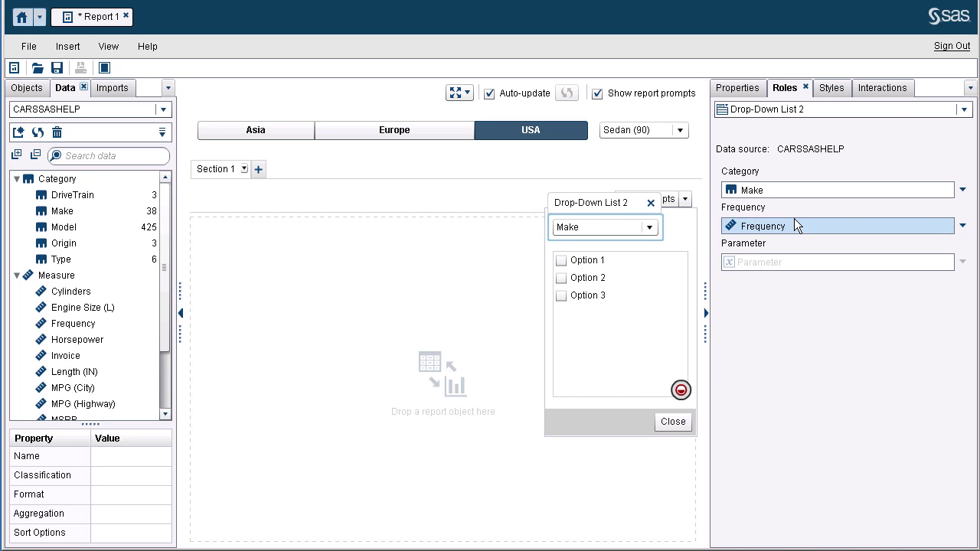
left_click(649, 229)
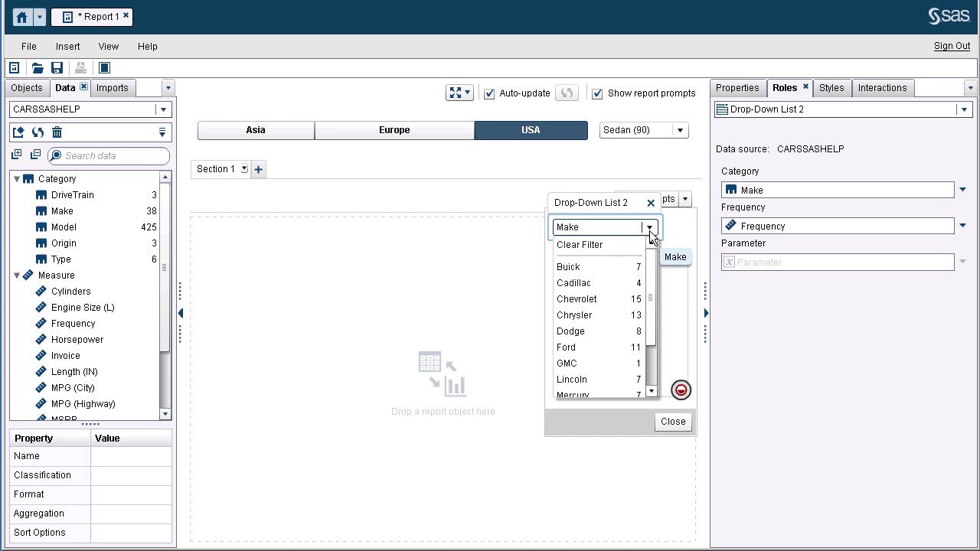
left_click(650, 231)
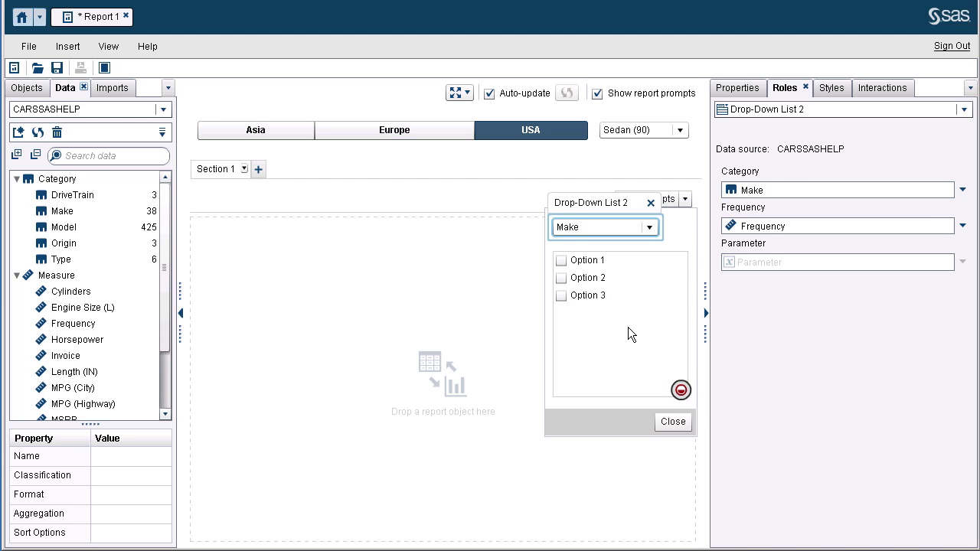
Assign Model as the category of the prompt container's list control and remove its Frequency role.
left_click(628, 327)
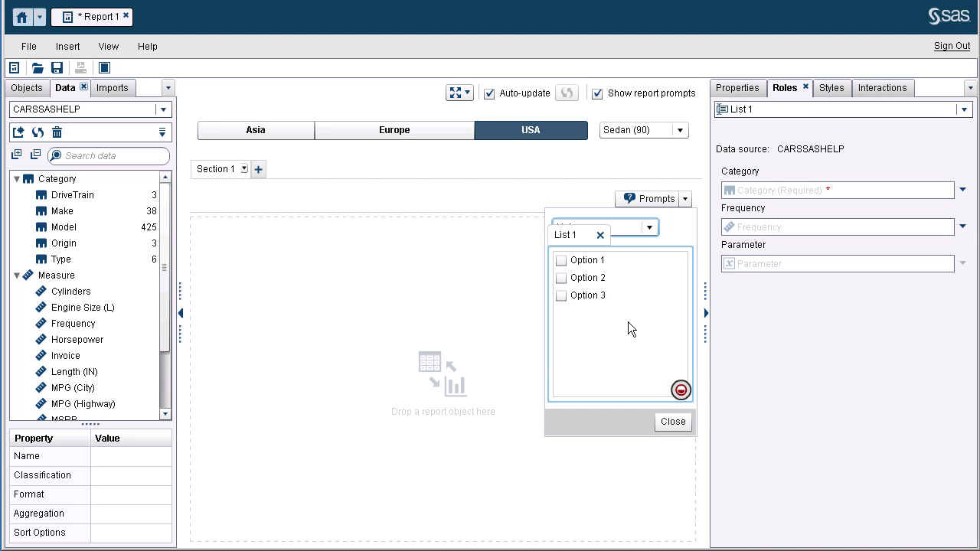
left_click(963, 190)
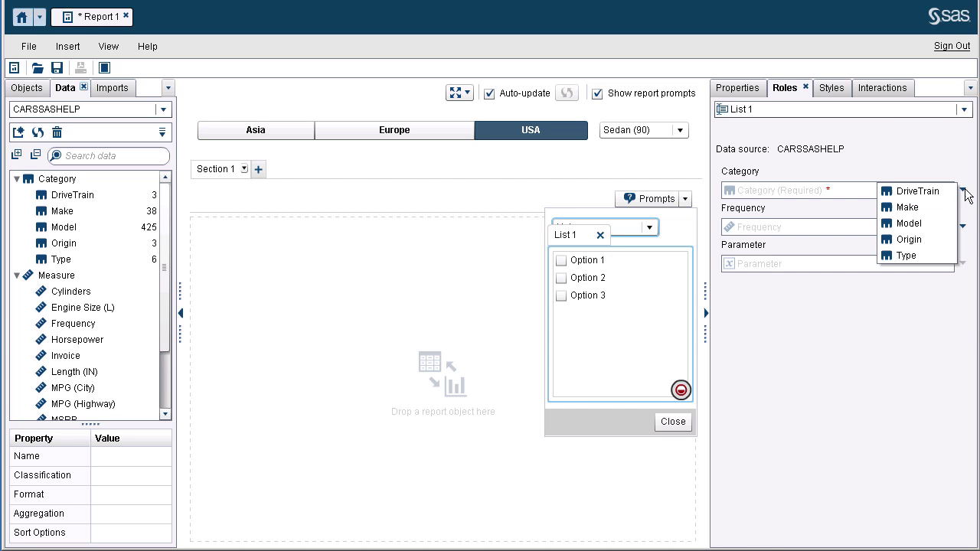
left_click(916, 225)
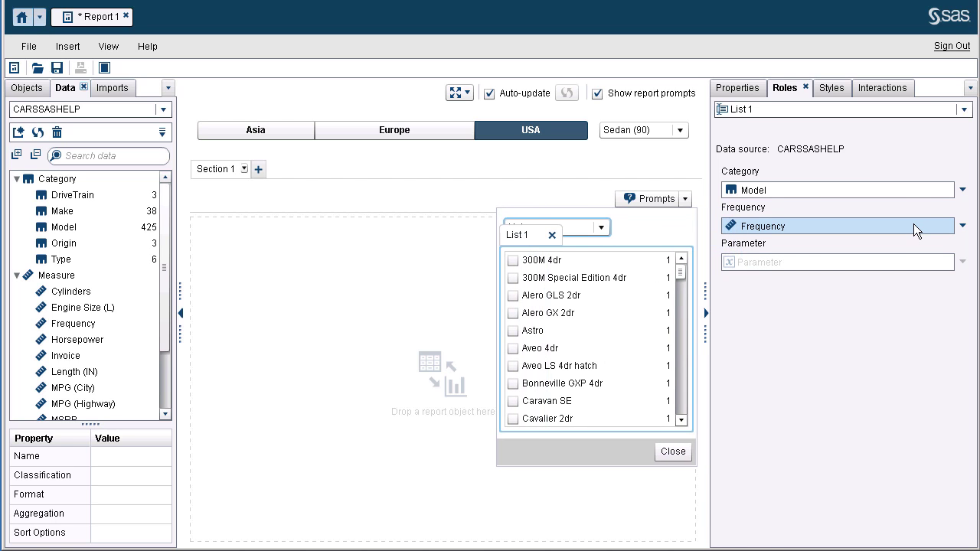
right_click(761, 225)
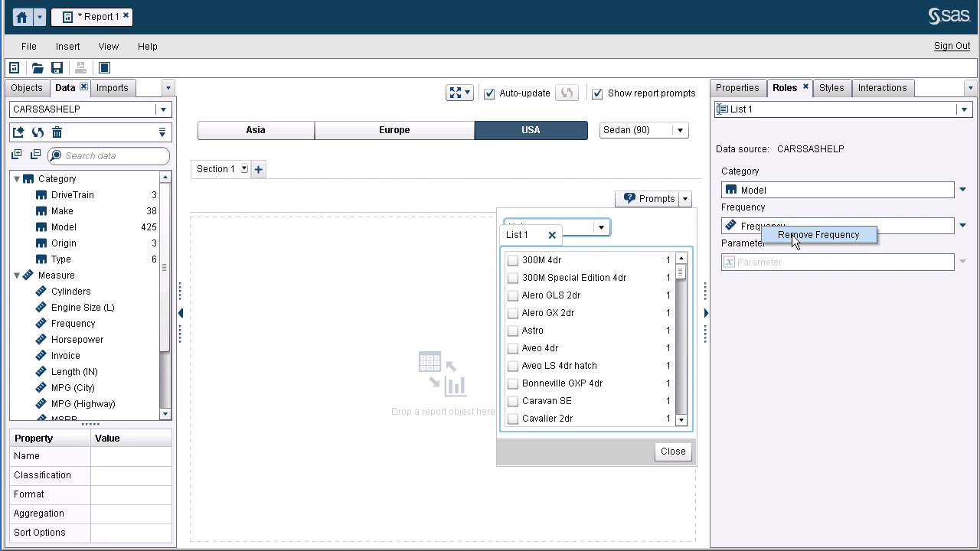
left_click(792, 235)
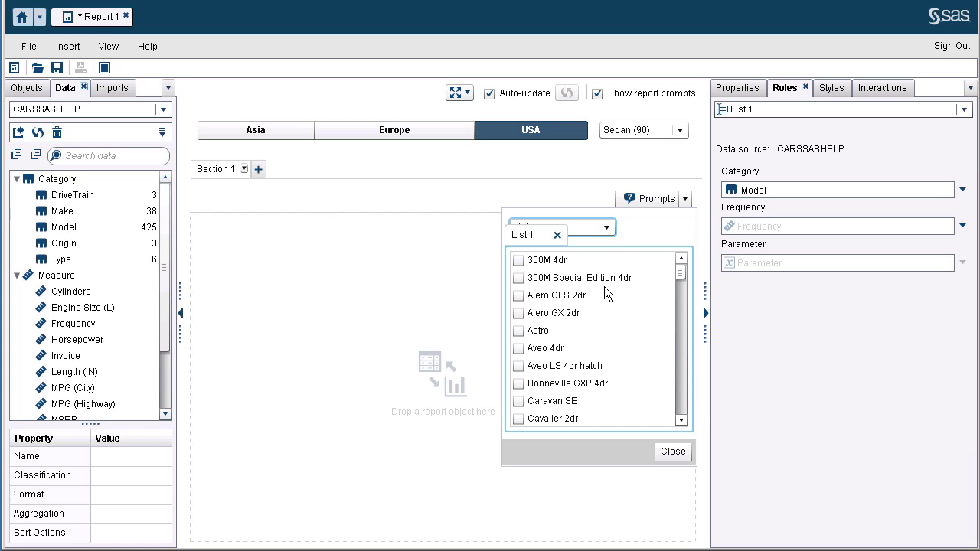
Create a filter interaction so the Make drop-down list in the prompt container filters the Model list control.
left_click(883, 88)
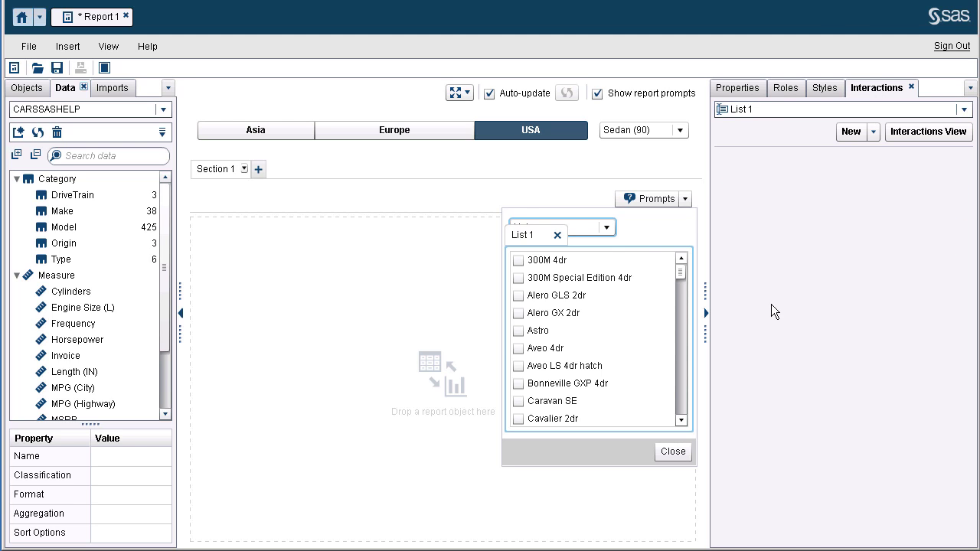
left_click(582, 227)
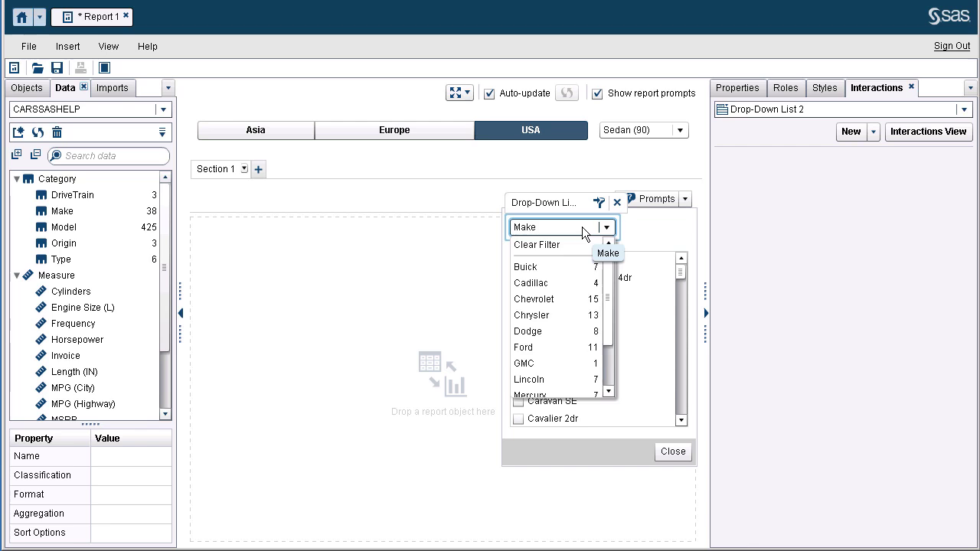
left_click(582, 227)
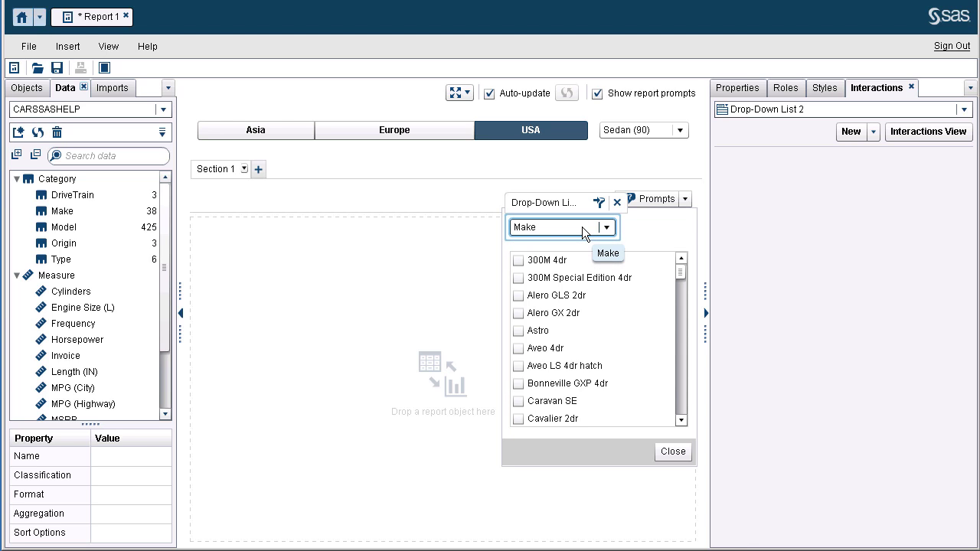
left_click(872, 134)
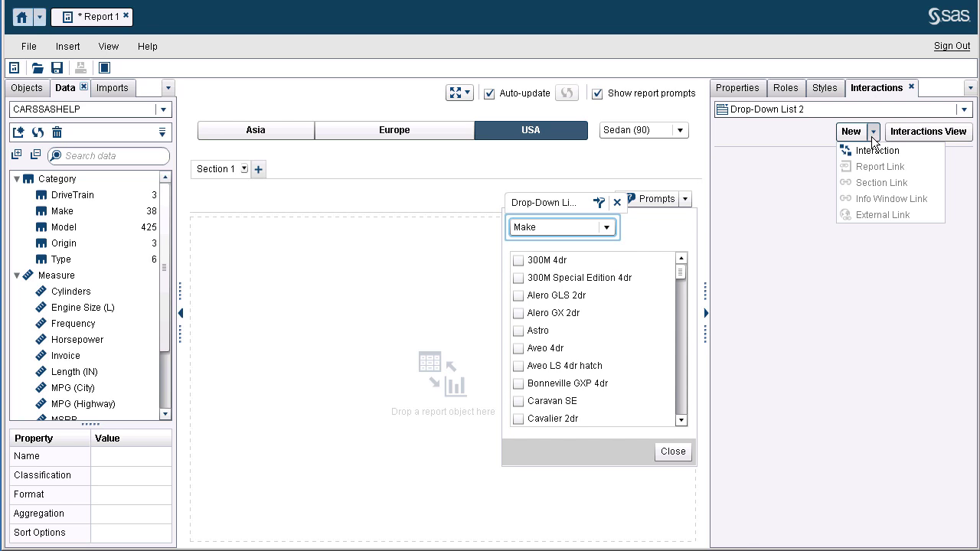
left_click(874, 153)
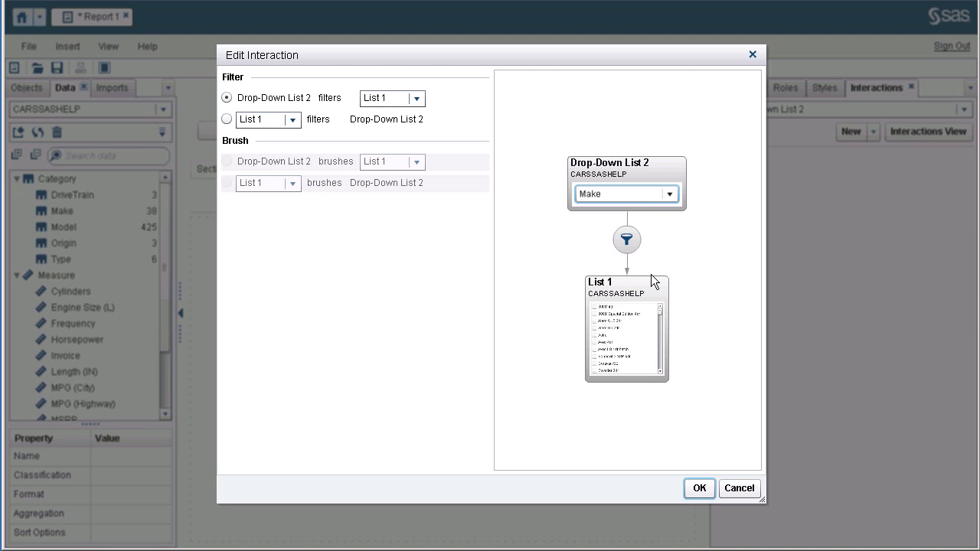
left_click(700, 488)
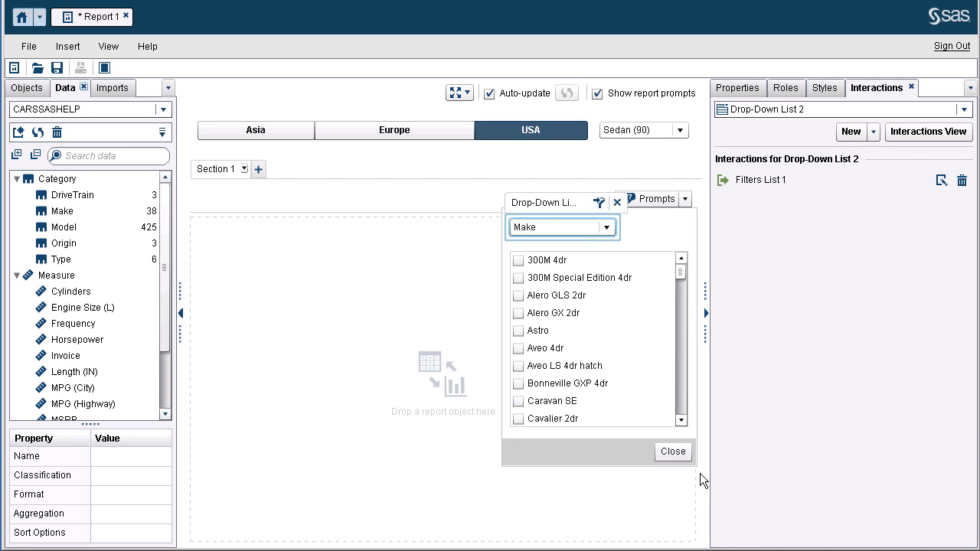
Close the prompt container and add a bar chart to the body of Section 1.
left_click(27, 88)
left_click(672, 452)
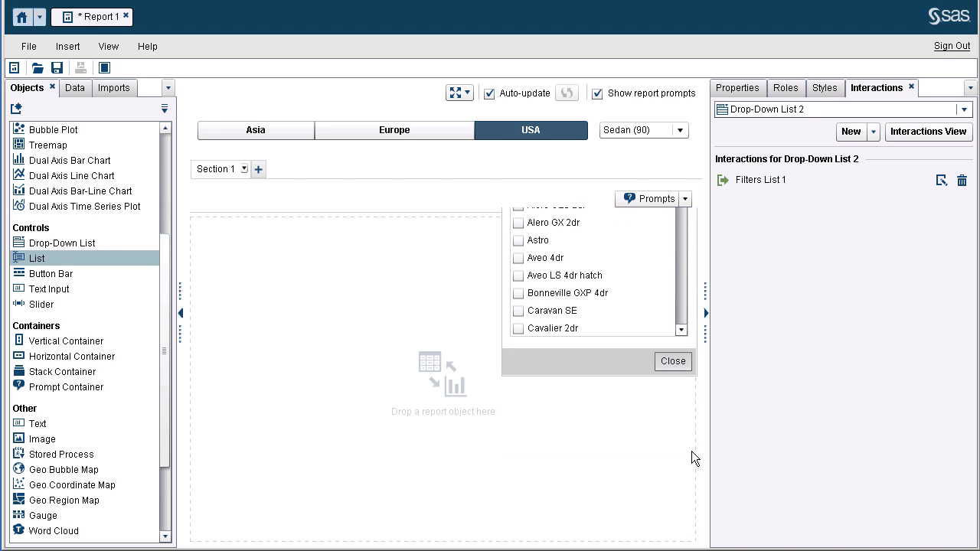
left_click_drag(162, 364, 114, 170)
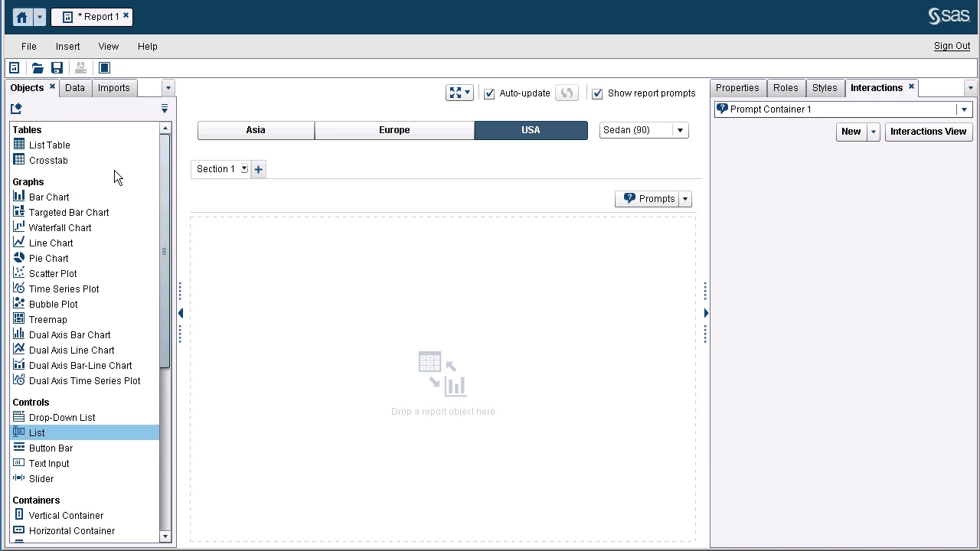
left_click_drag(39, 198, 406, 371)
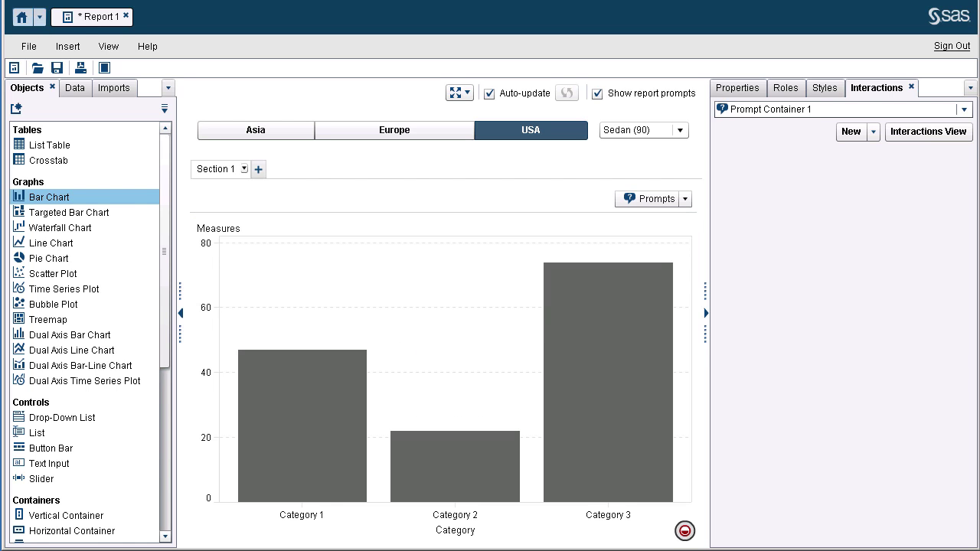
Assign Model as the bar chart's category and replace its Frequency measure with MPG (City).
left_click(776, 90)
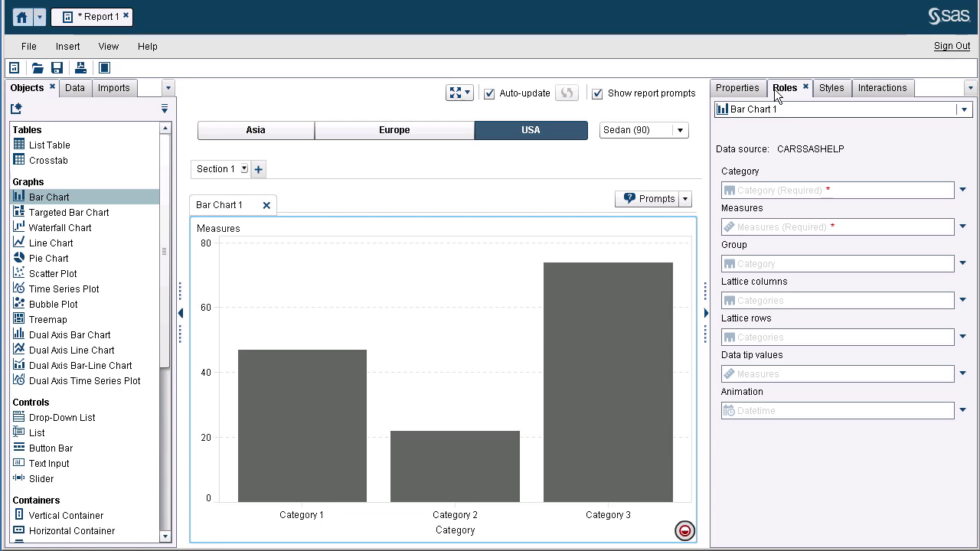
left_click(962, 190)
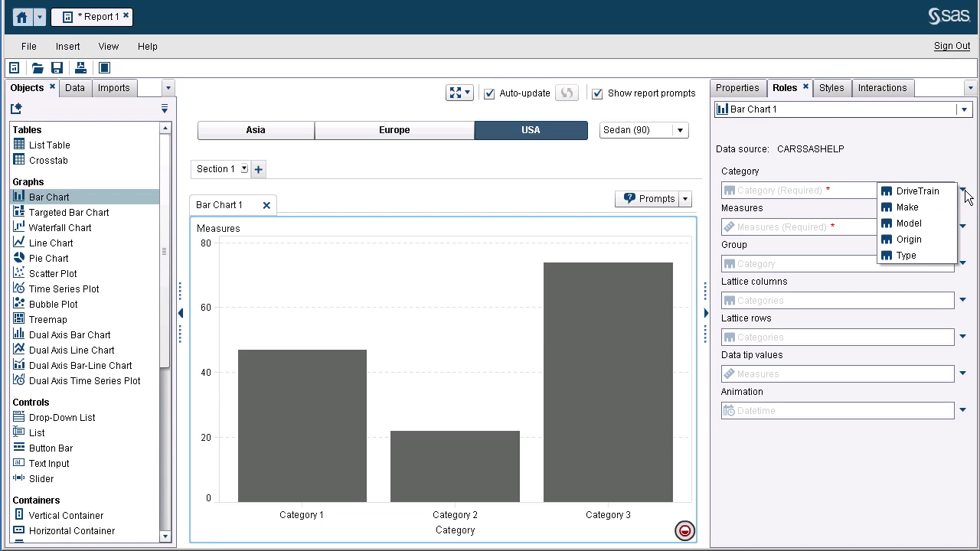
left_click(920, 225)
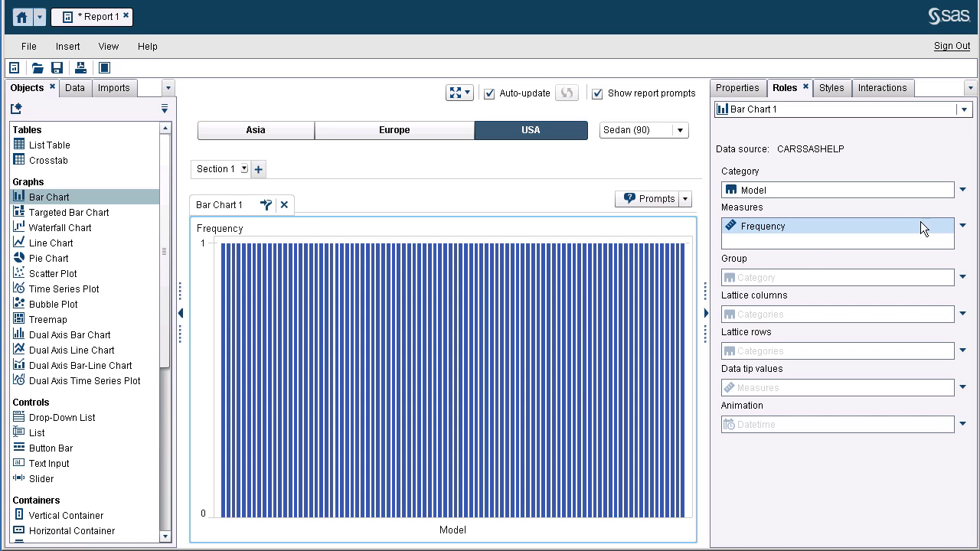
right_click(770, 227)
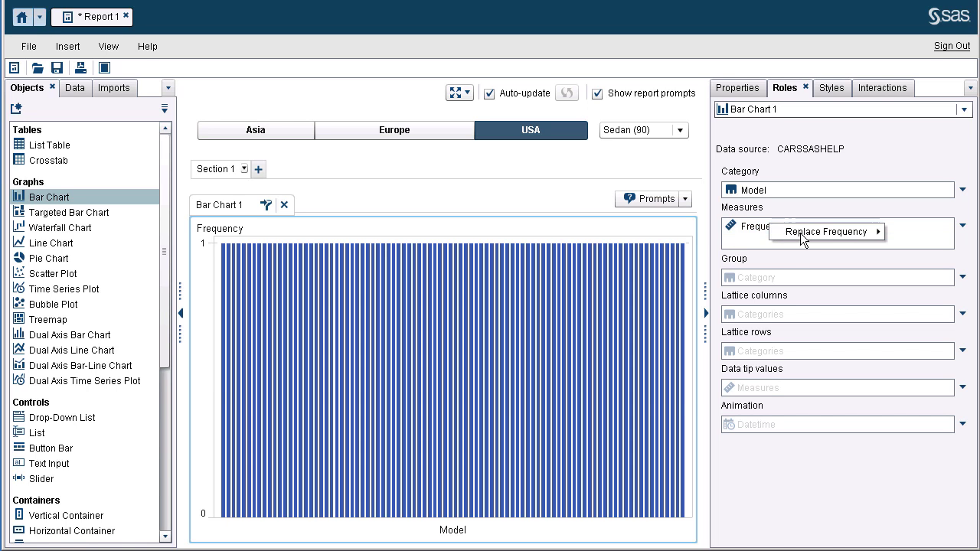
mouse_move(802, 236)
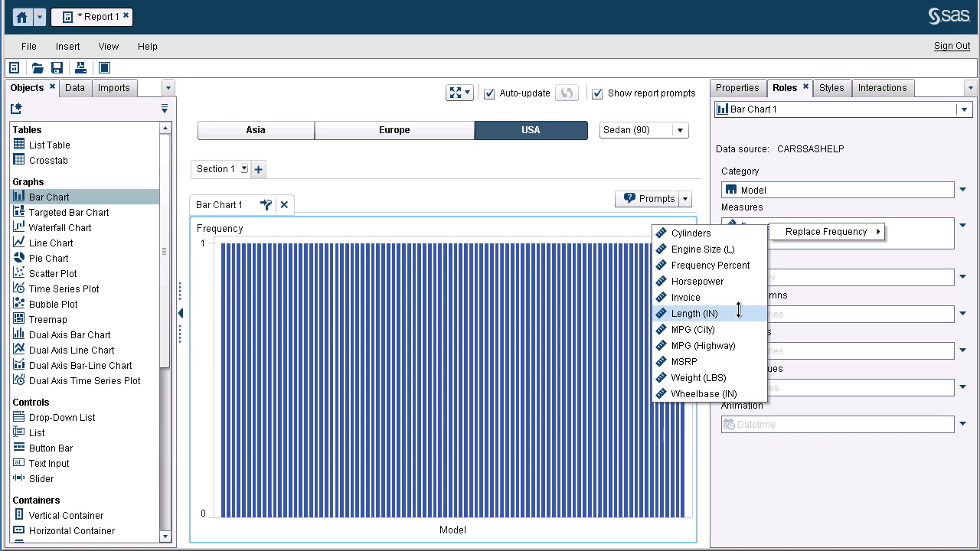
left_click(693, 330)
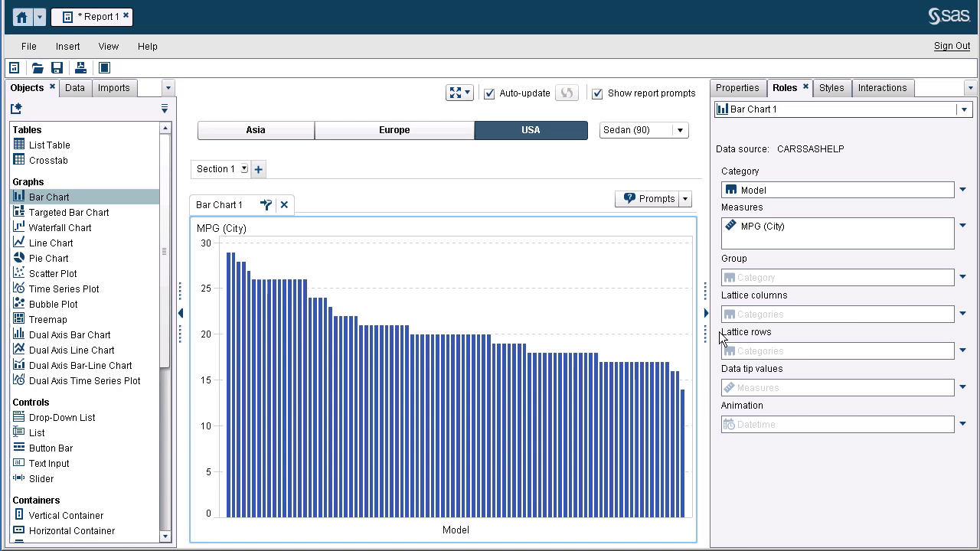
Group the bar chart by Type and use Origin for its lattice rows.
left_click(962, 279)
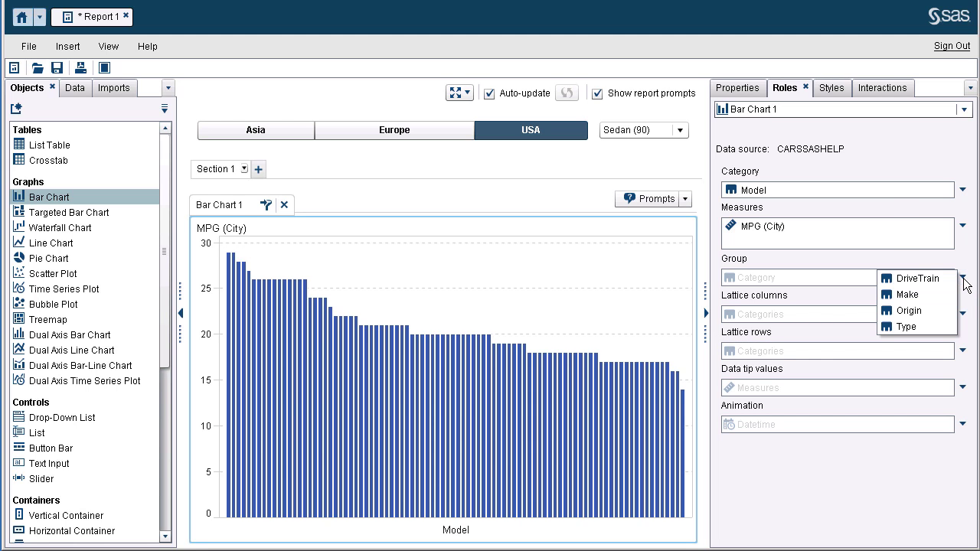
left_click(906, 327)
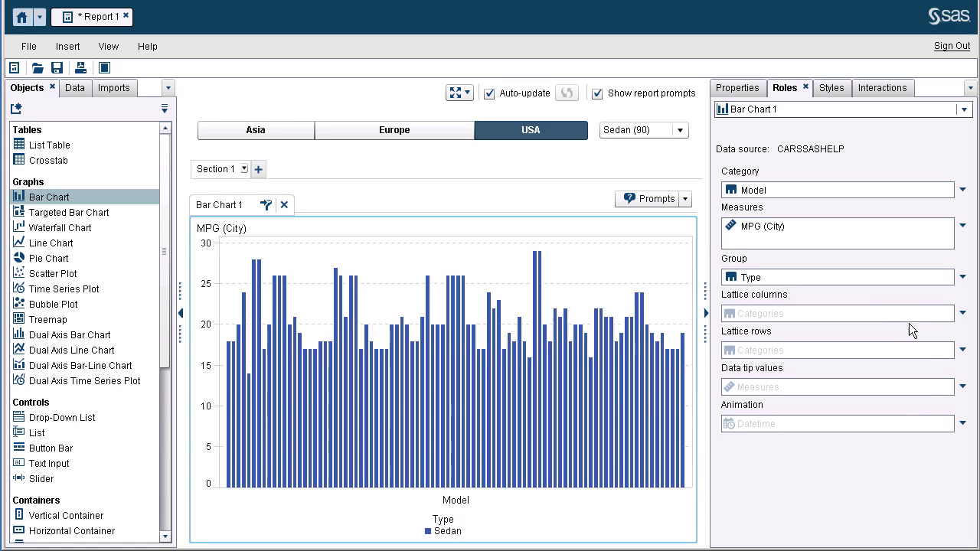
left_click(963, 350)
left_click(906, 382)
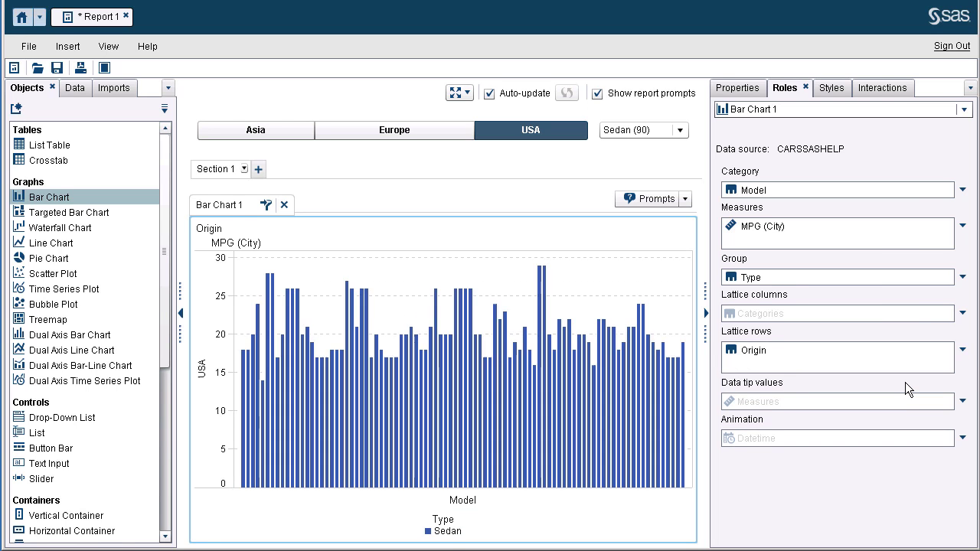
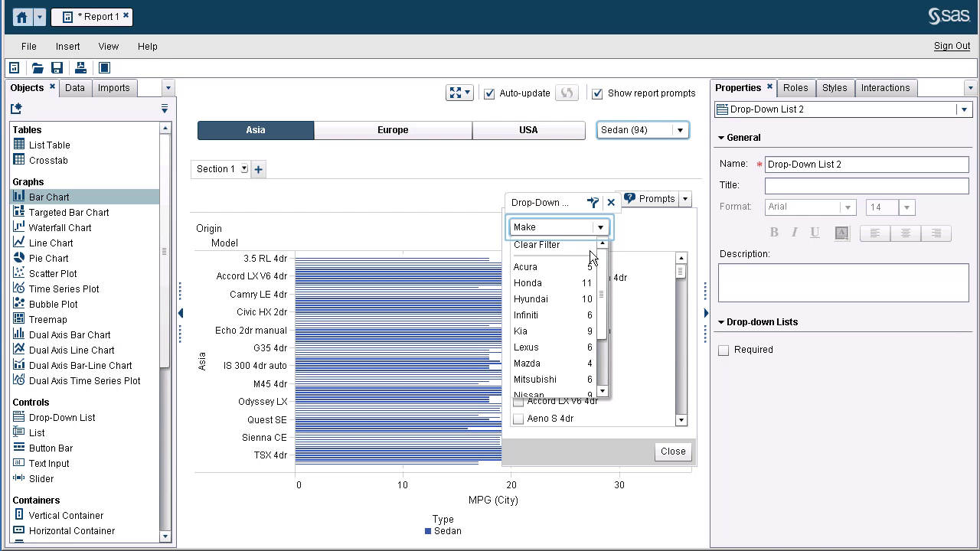
Test the section prompts by choosing Honda and the models Accord EX 2dr, Accord EX V6 2dr, Accord LX 2dr and Accord LX V6 4dr.
left_click(538, 283)
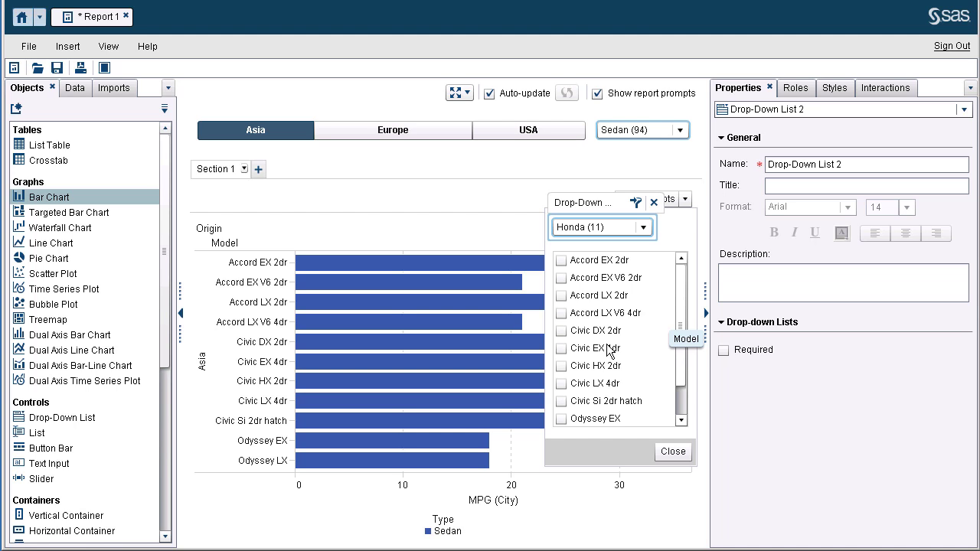
left_click(561, 261)
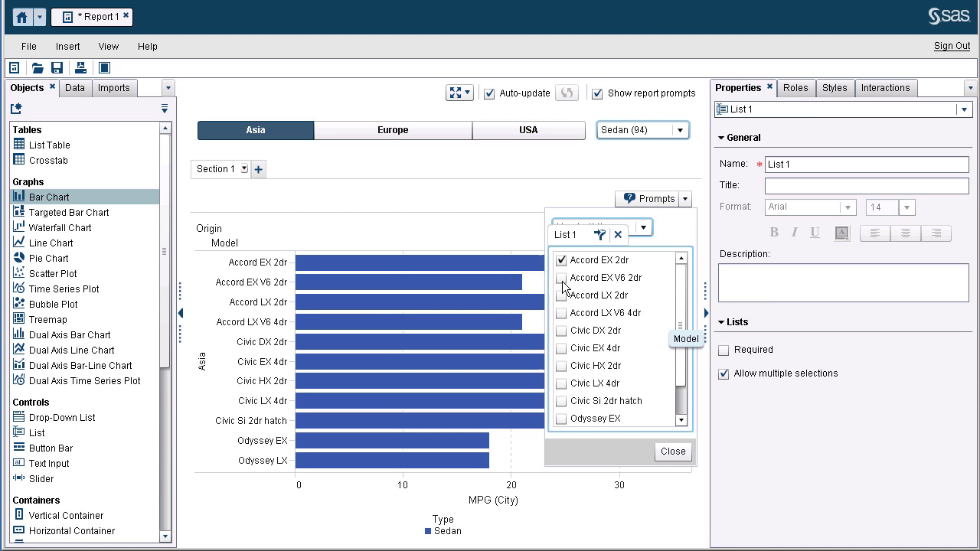
left_click(562, 278)
left_click(561, 295)
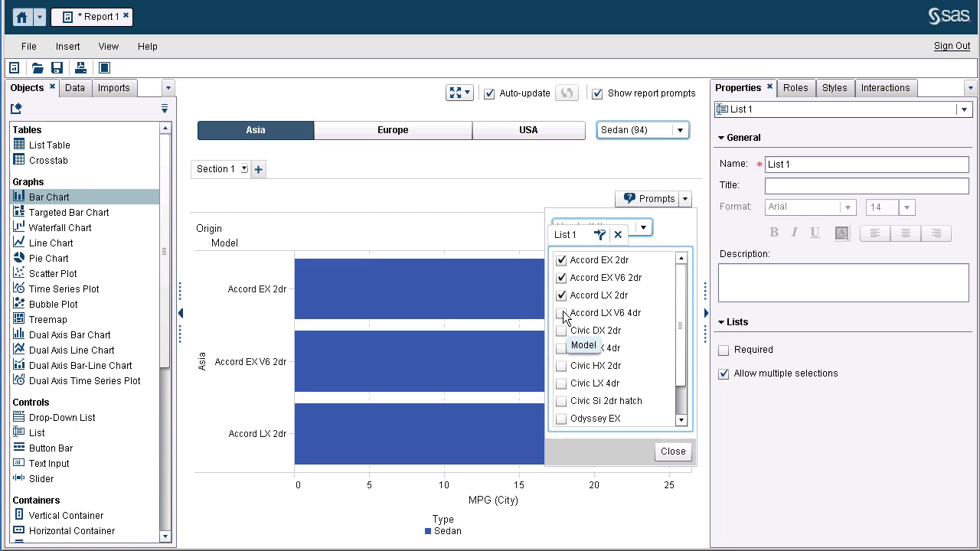
left_click(562, 313)
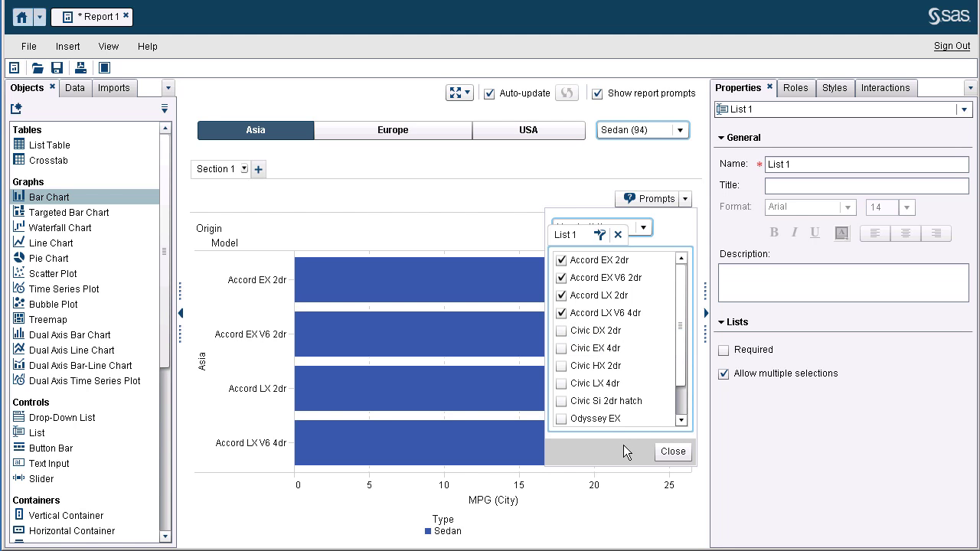
left_click(662, 451)
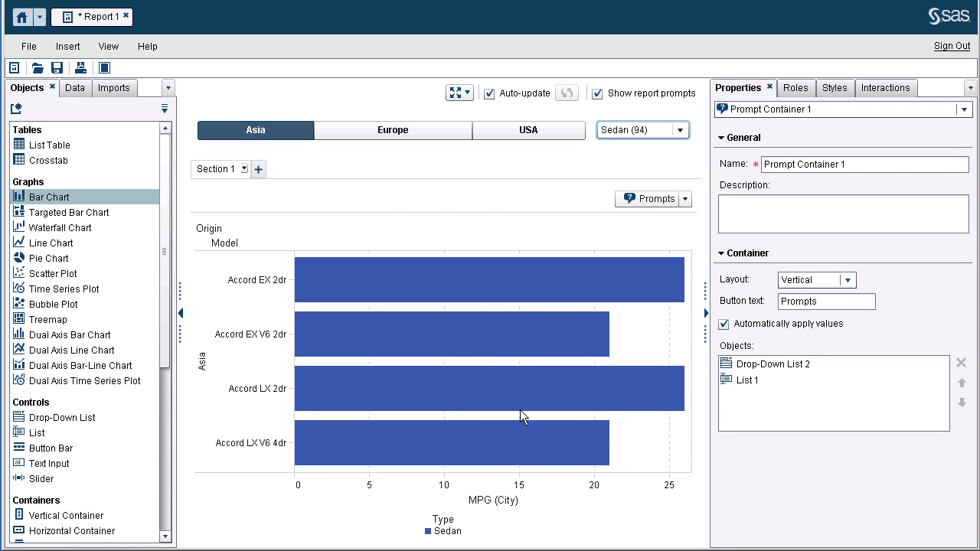
Set the report-level prompts to Europe and Sports.
left_click(407, 133)
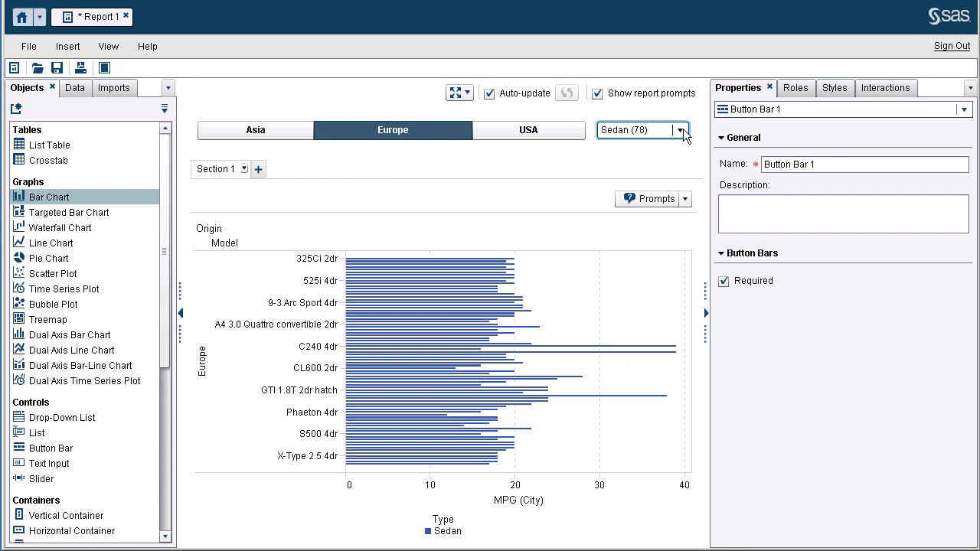
left_click(680, 130)
left_click(631, 164)
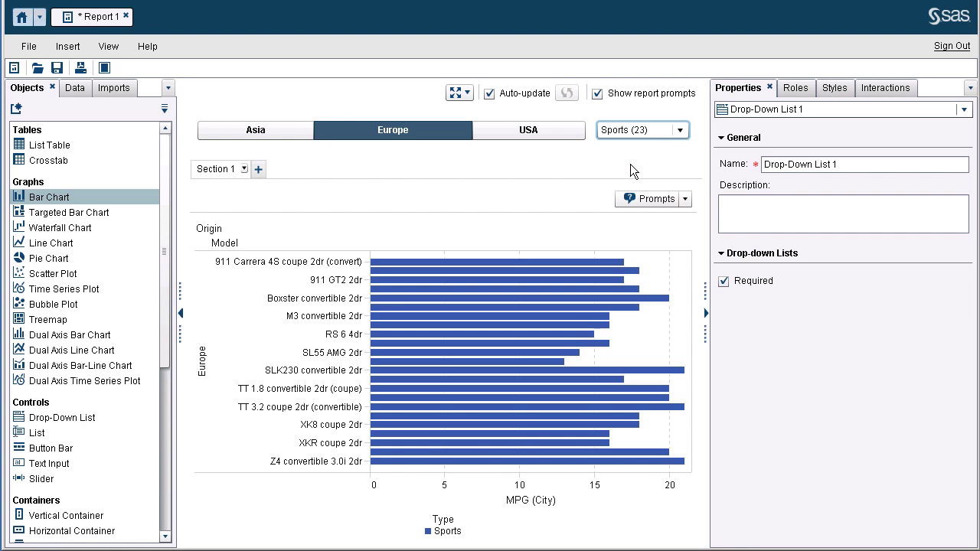
Filter the section to Porsche with the models Boxster convertible 2dr and Boxster S convertible 2dr, and close the prompt container.
left_click(686, 200)
left_click(606, 227)
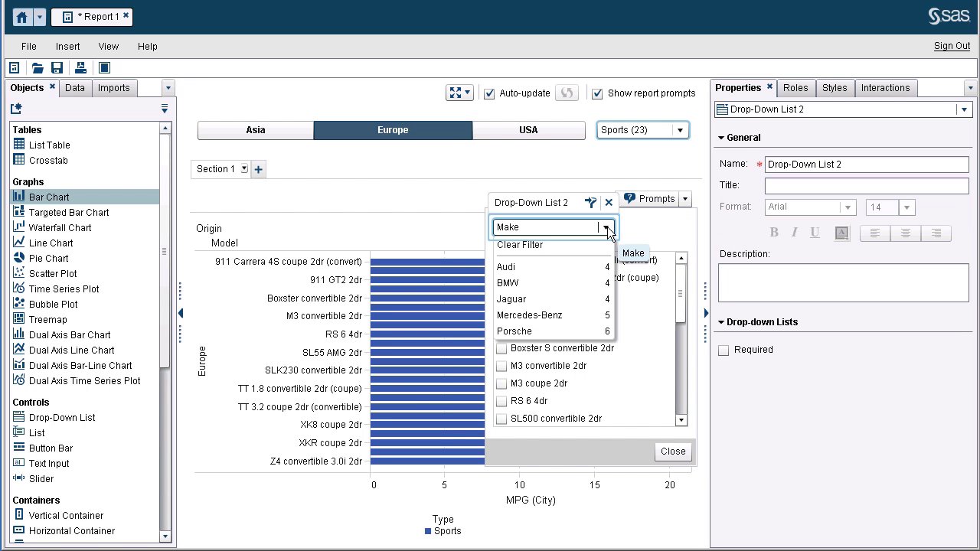
left_click(515, 332)
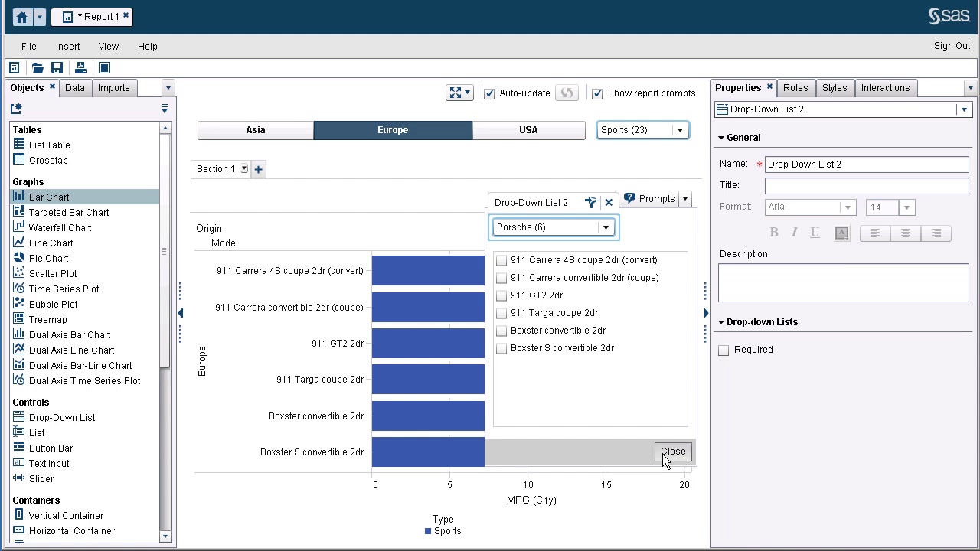
left_click(502, 332)
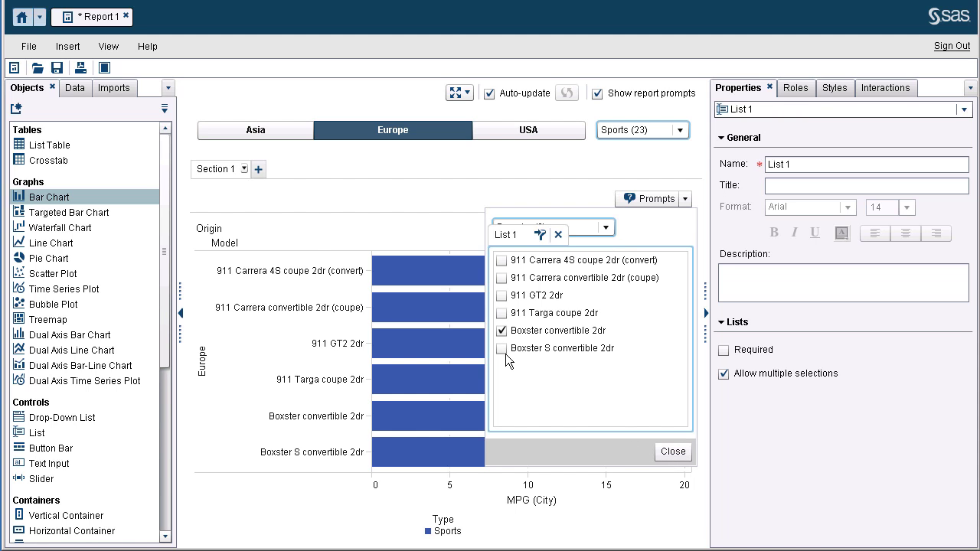
left_click(502, 349)
left_click(674, 451)
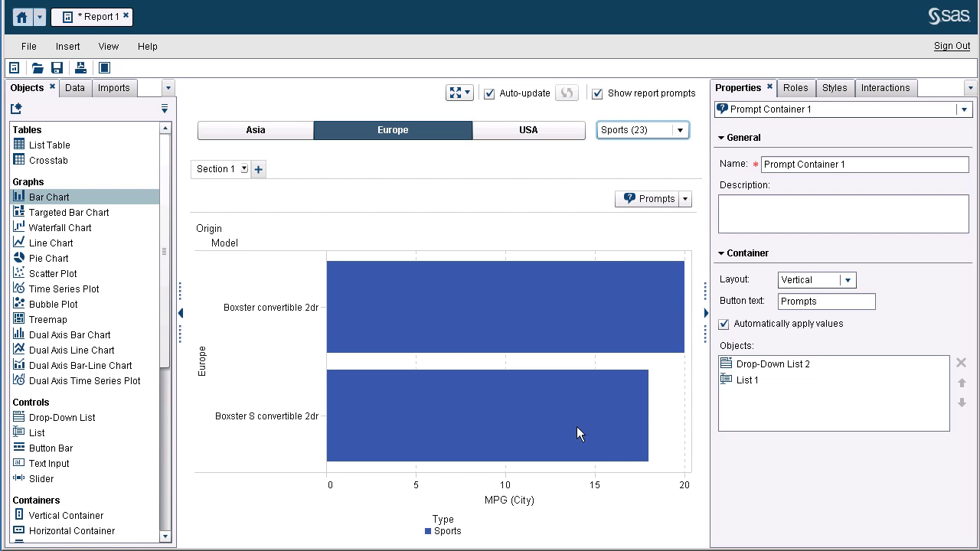
Add a second section with a drop-down list above a list control in its body, and enlarge the list upward.
left_click(259, 169)
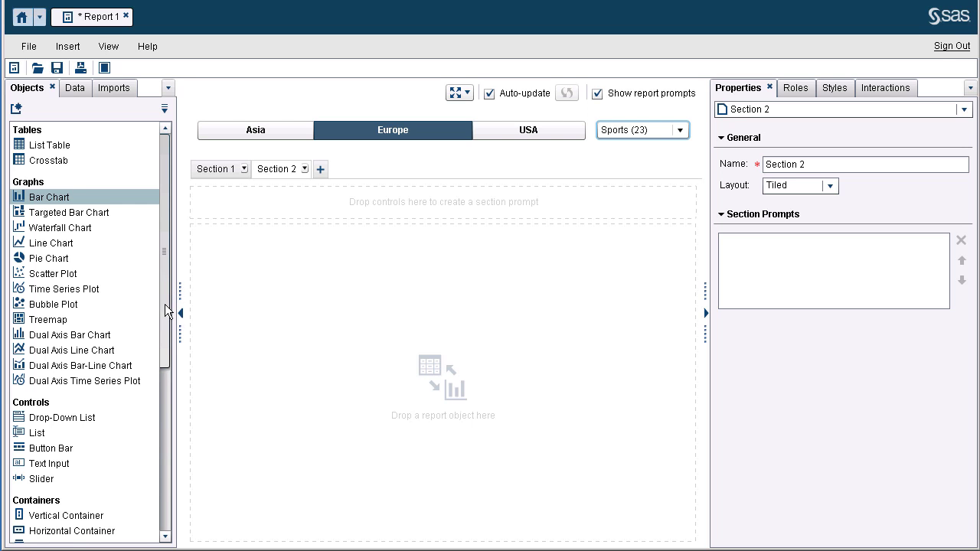
scroll(166, 377, "down", 5)
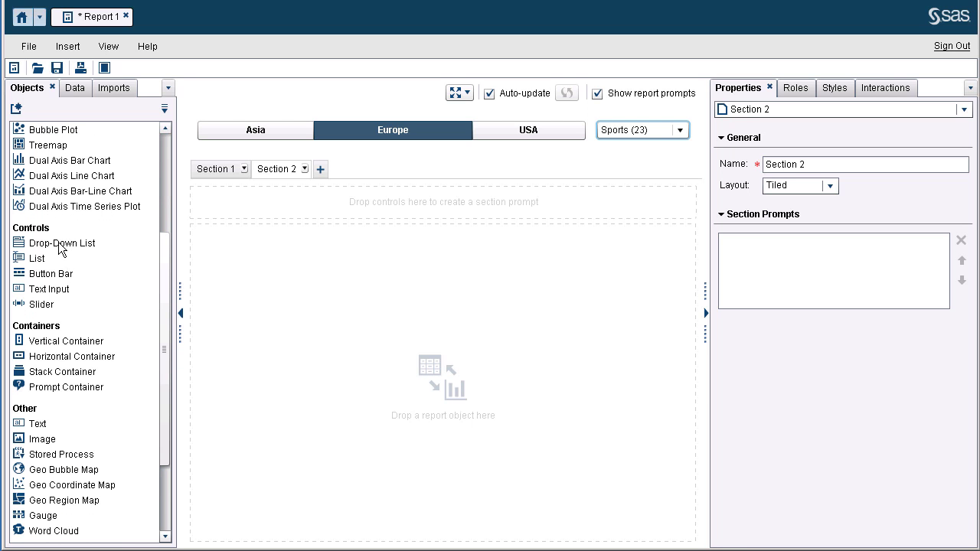
left_click_drag(62, 245, 310, 272)
left_click_drag(39, 261, 455, 439)
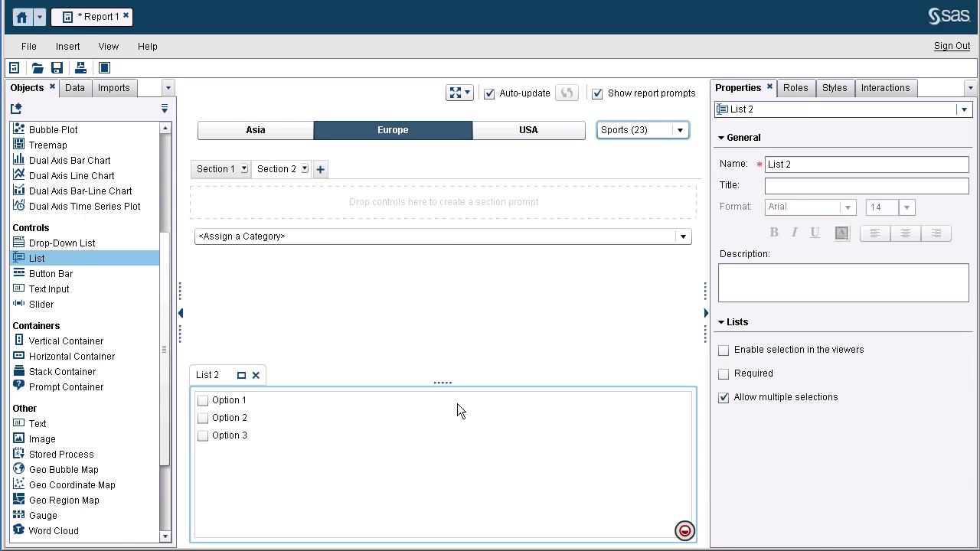
left_click_drag(444, 385, 441, 270)
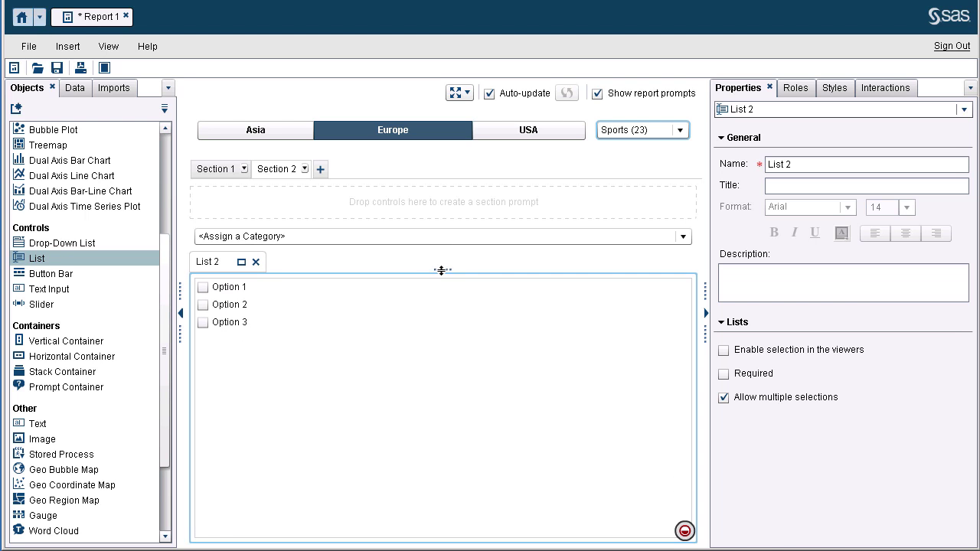
Assign Make as the category of the drop-down list in Section 2.
left_click(74, 88)
left_click(299, 222)
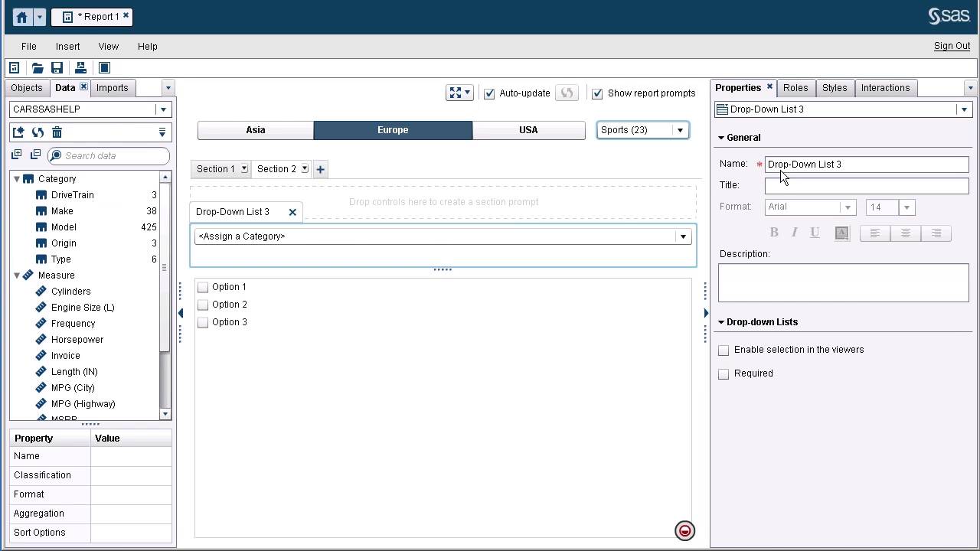
left_click(797, 90)
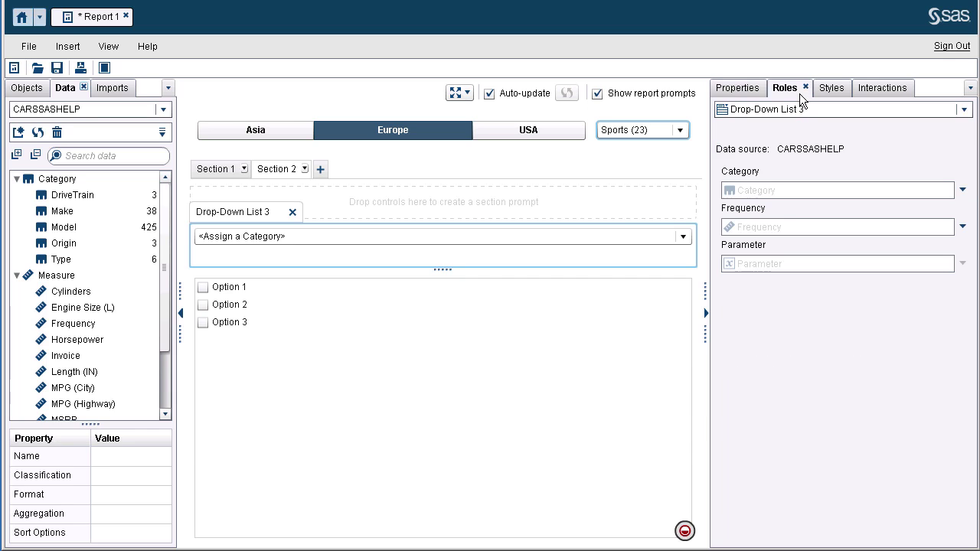
left_click(962, 190)
left_click(910, 208)
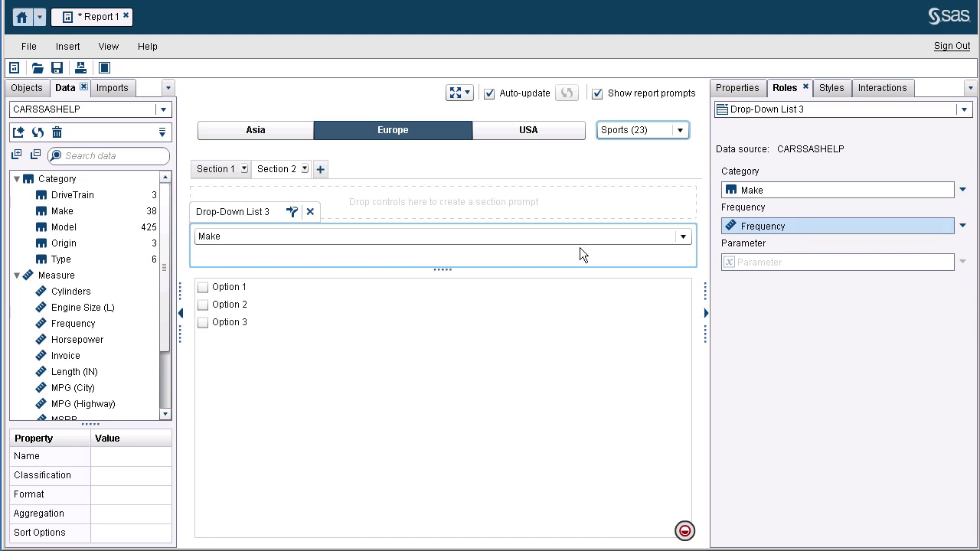
Assign Model as the category of the list control below the drop-down, and remove its Frequency role.
left_click(334, 361)
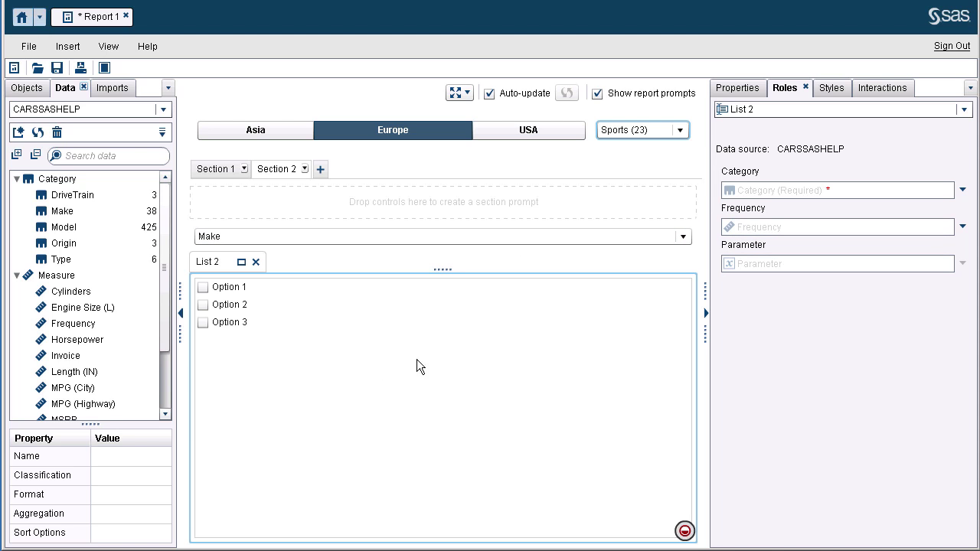
left_click(962, 190)
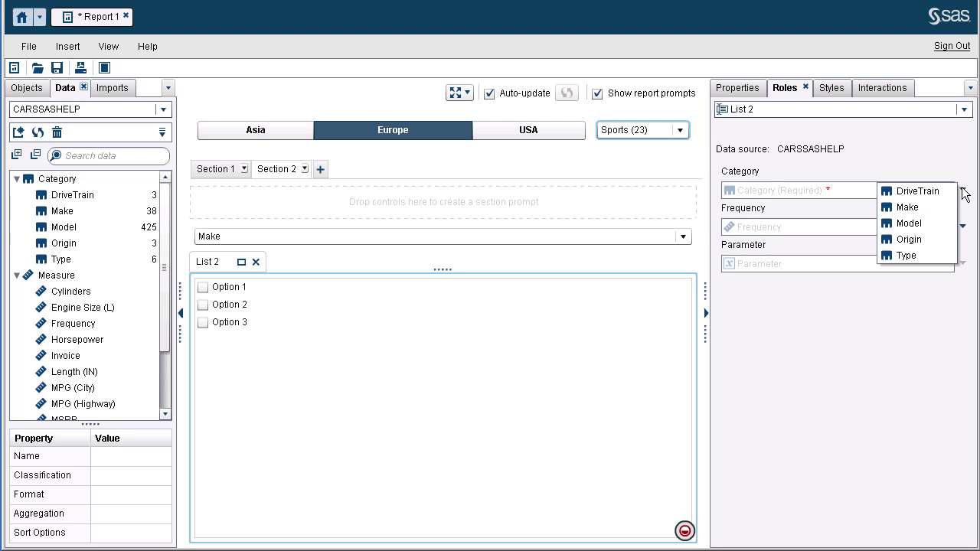
left_click(909, 224)
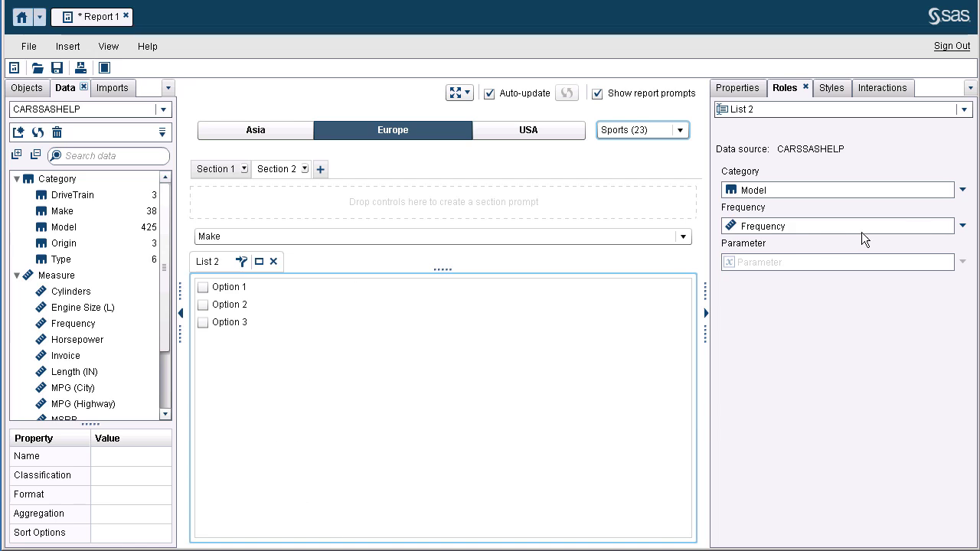
right_click(770, 223)
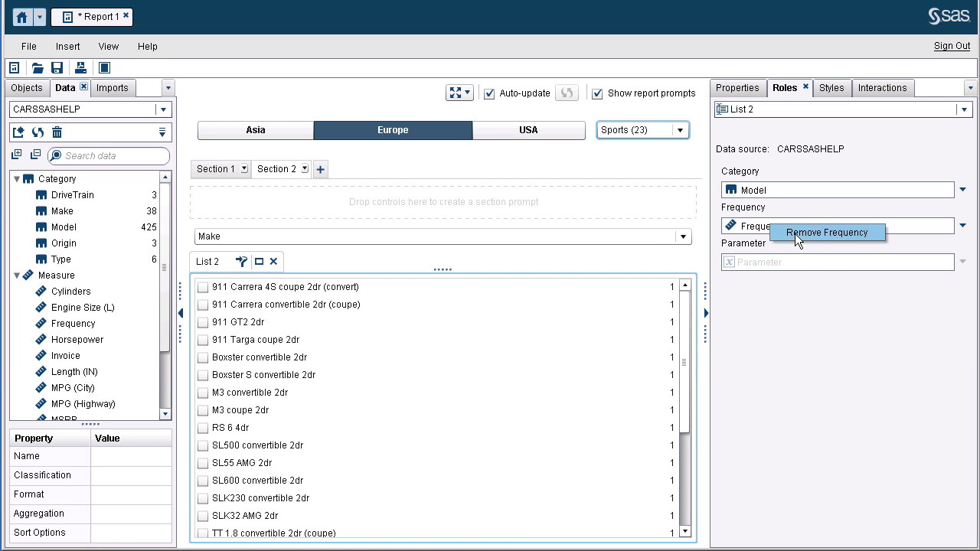
left_click(795, 234)
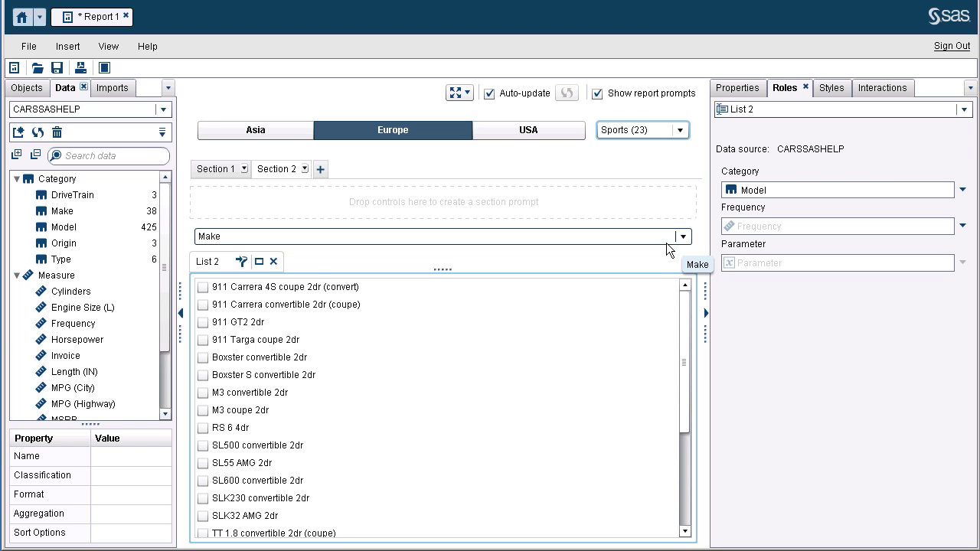
Create a filter interaction from the Make drop-down list to the model list, and test it by choosing Jaguar.
left_click(883, 89)
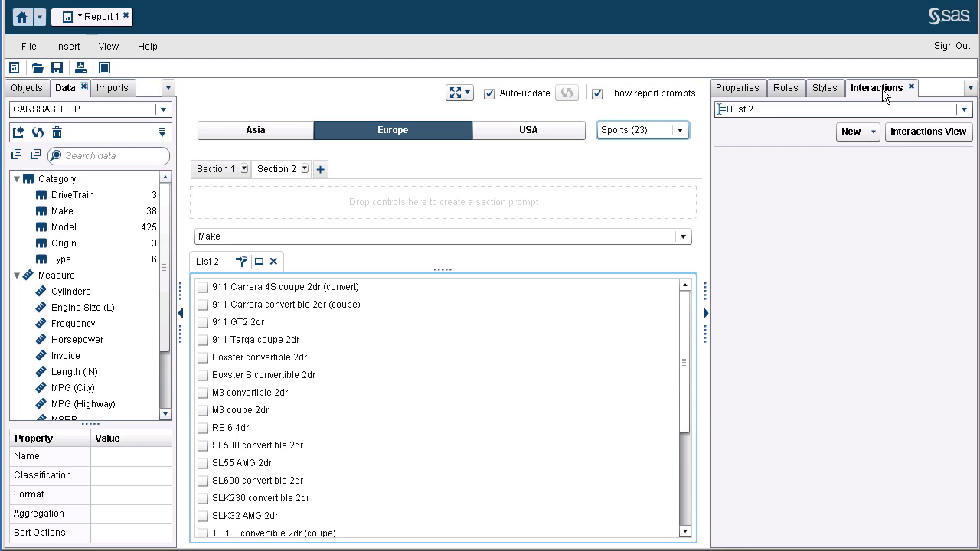
left_click(929, 132)
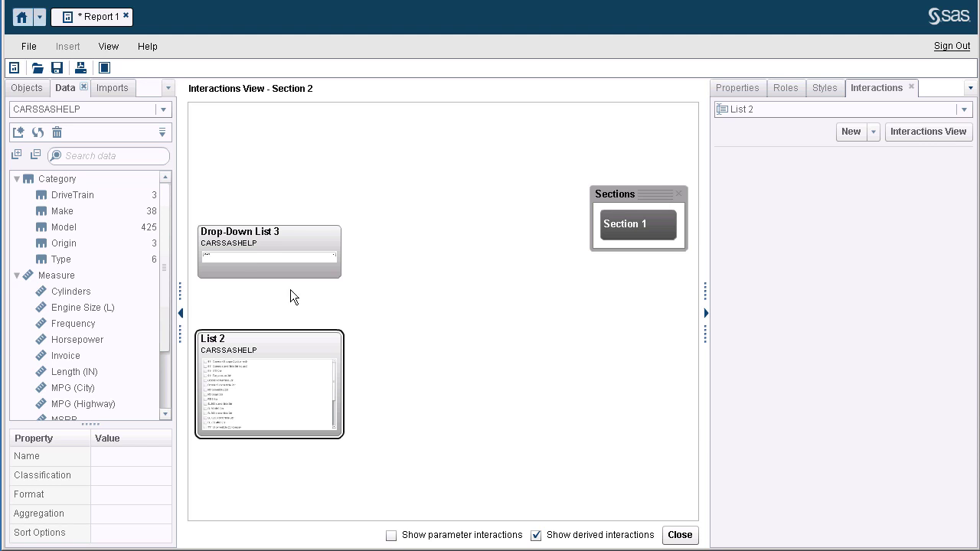
left_click(285, 234)
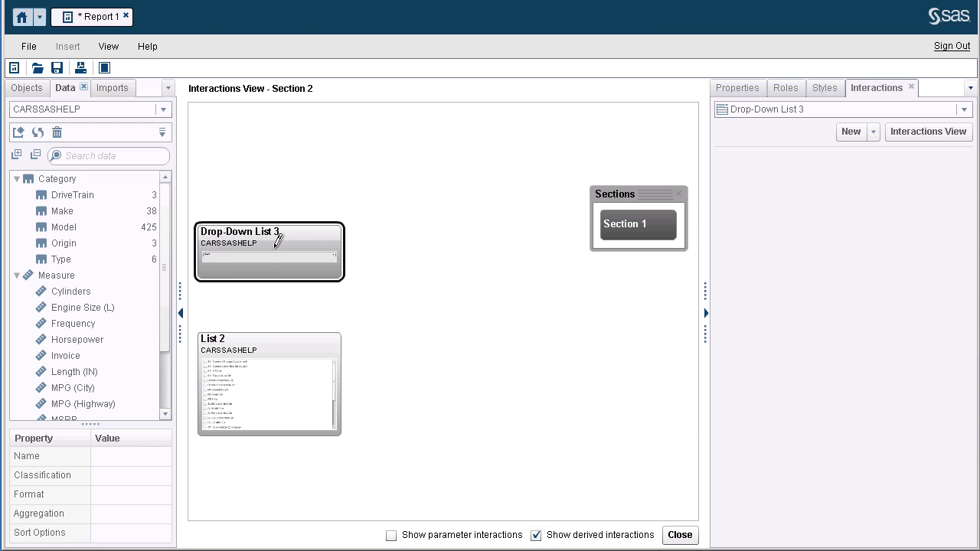
left_click_drag(273, 244, 271, 356)
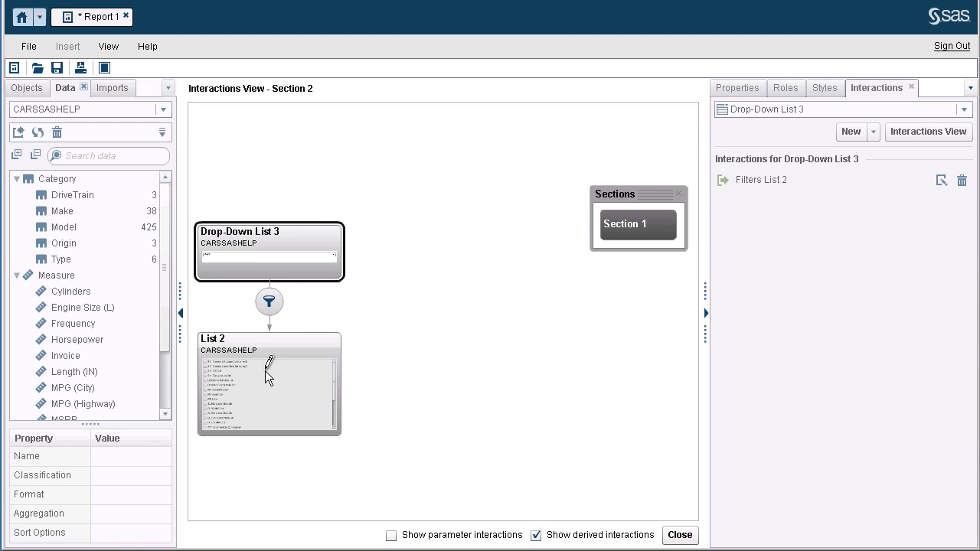
right_click(271, 302)
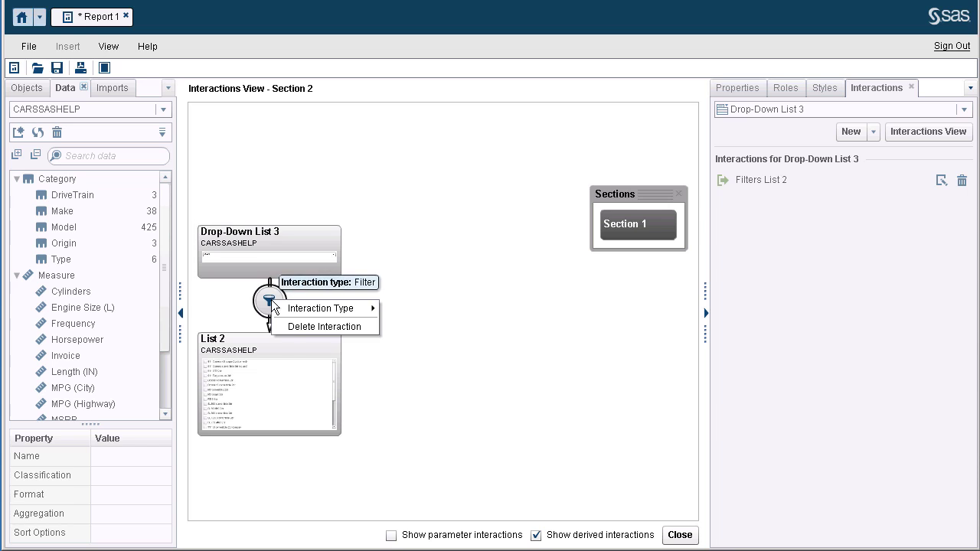
mouse_move(310, 309)
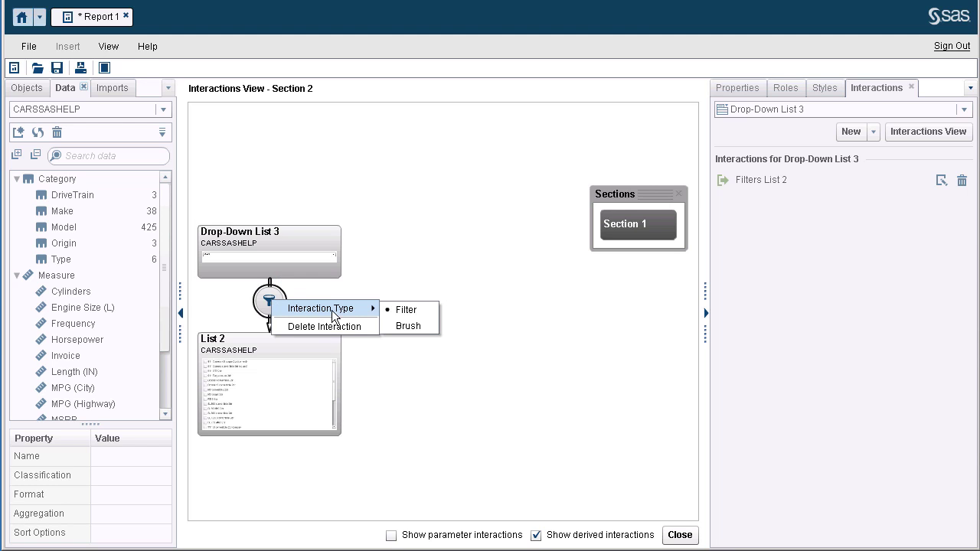
left_click(407, 313)
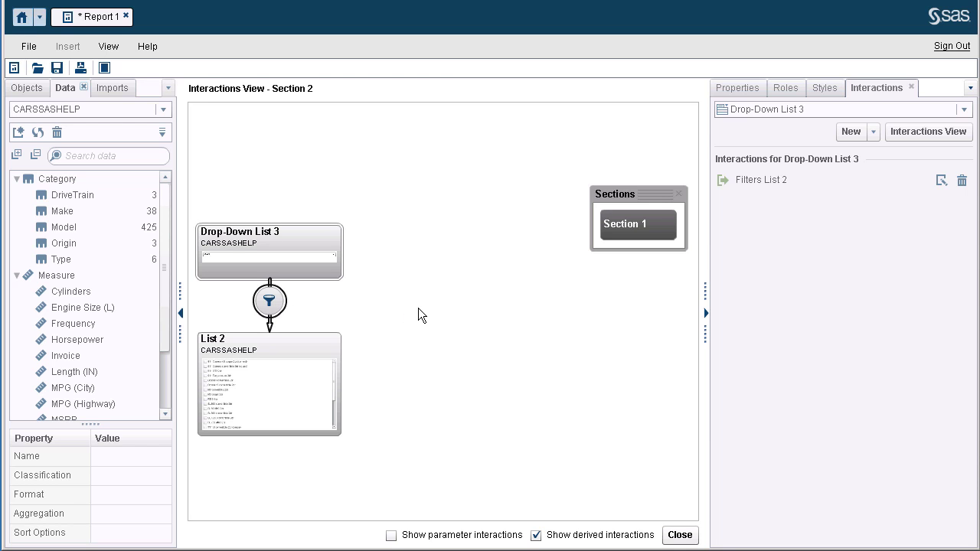
left_click(688, 538)
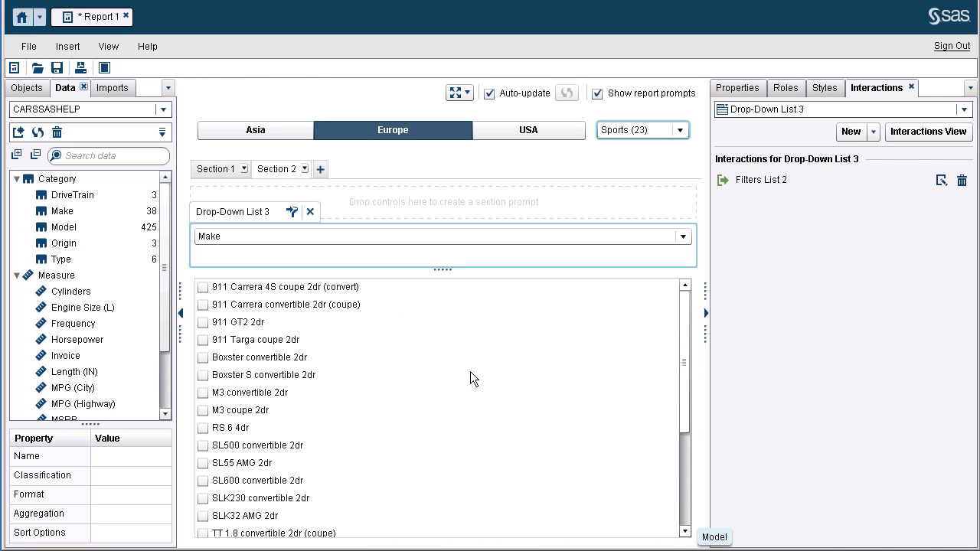
left_click(684, 236)
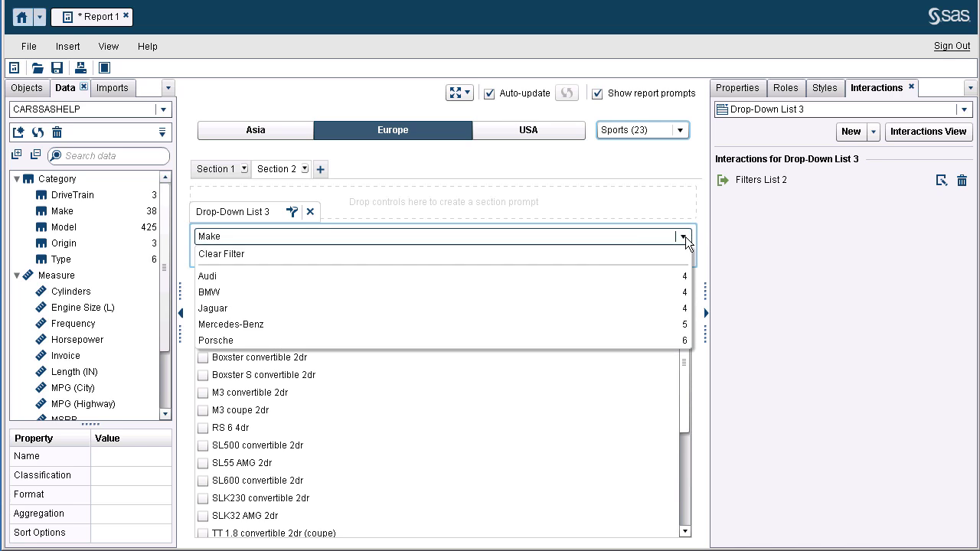
left_click(215, 309)
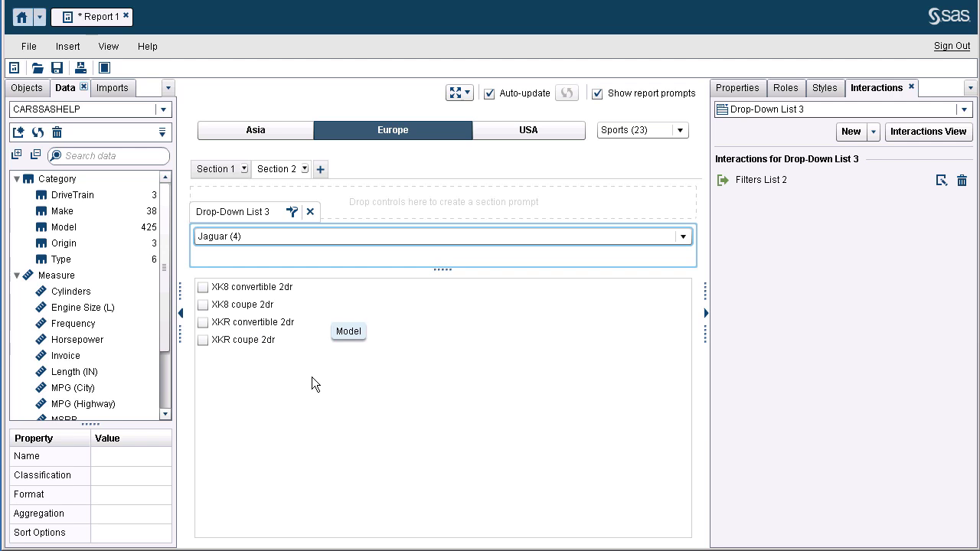
Add a bar chart beside the two controls in Section 2 and widen it toward them.
left_click(25, 88)
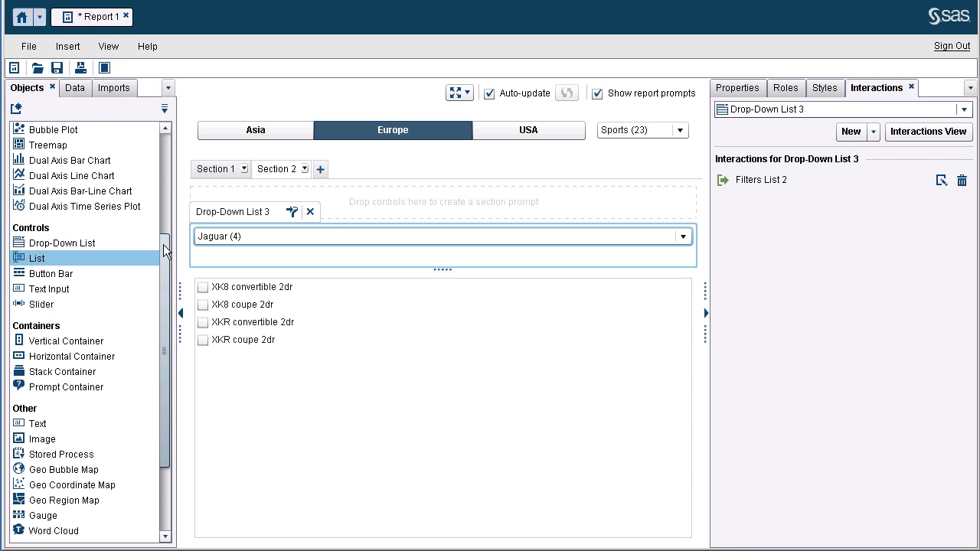
left_click_drag(163, 244, 37, 157)
left_click_drag(38, 197, 668, 383)
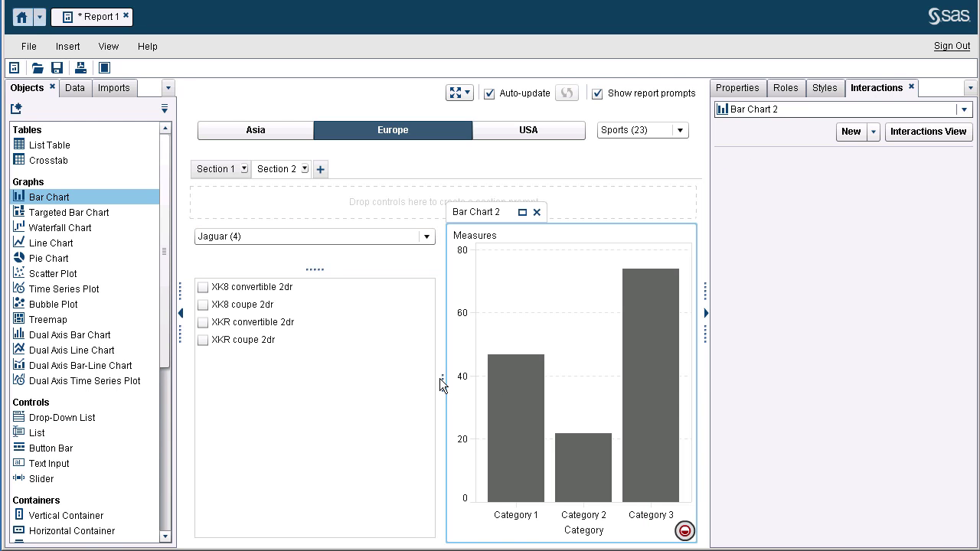
left_click_drag(443, 380, 344, 379)
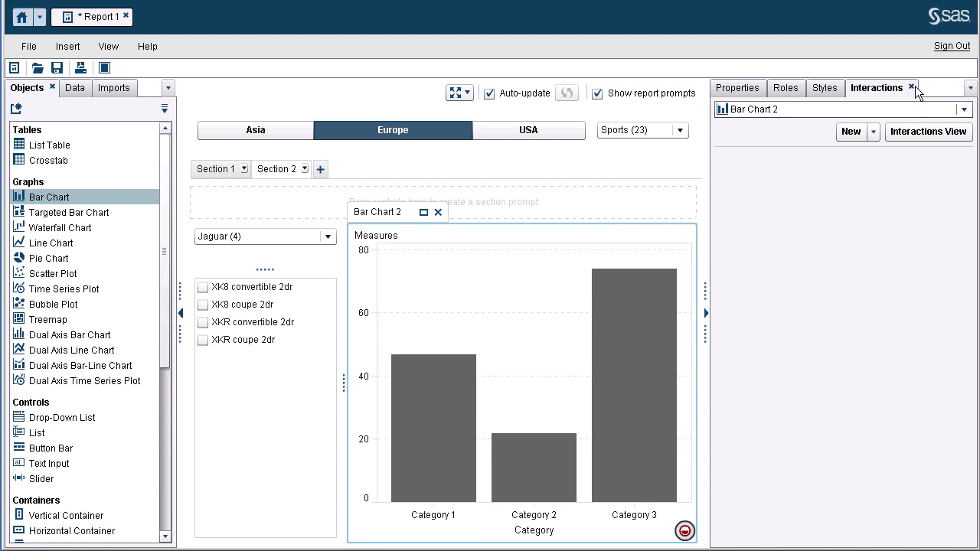
Assign Model as the new bar chart's category and replace its Frequency measure with MPG (Highway).
left_click(785, 90)
left_click(963, 190)
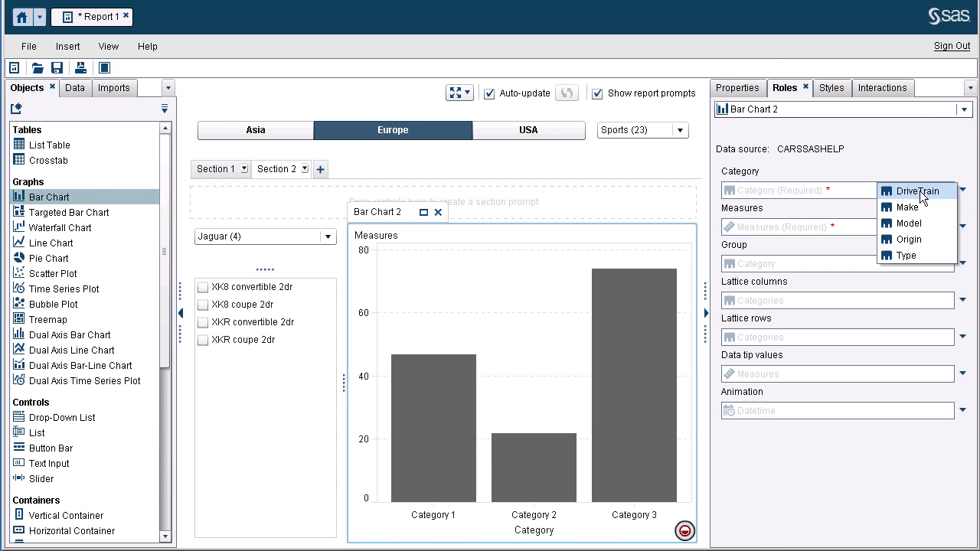
left_click(911, 223)
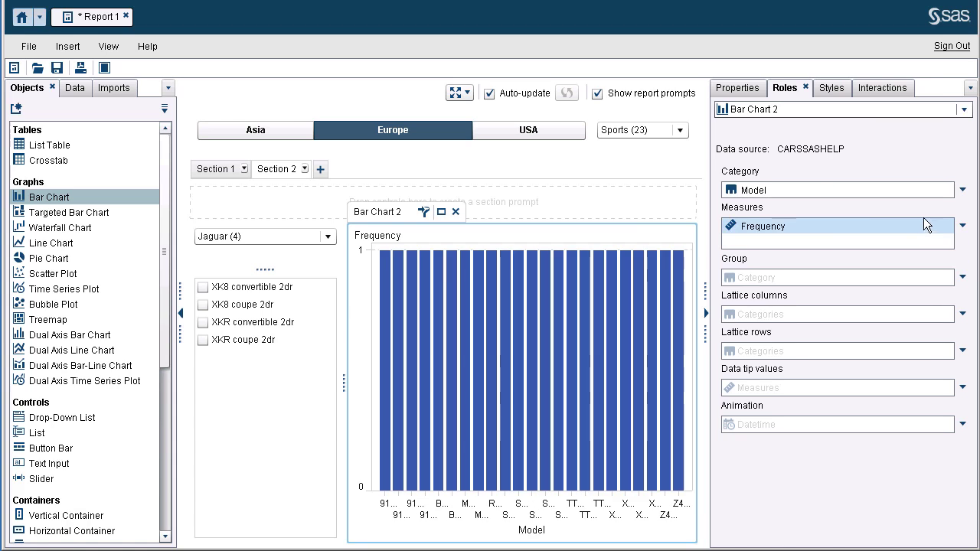
right_click(767, 228)
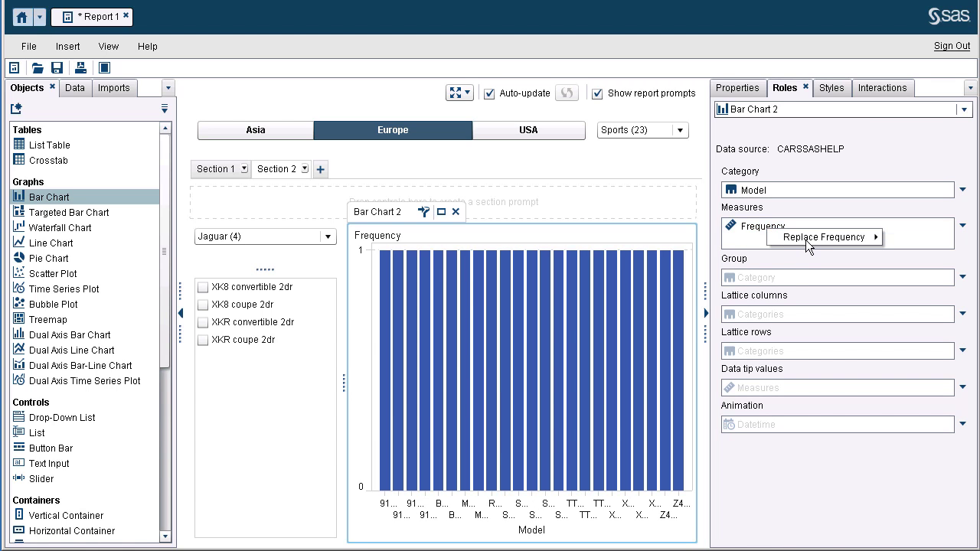
mouse_move(805, 239)
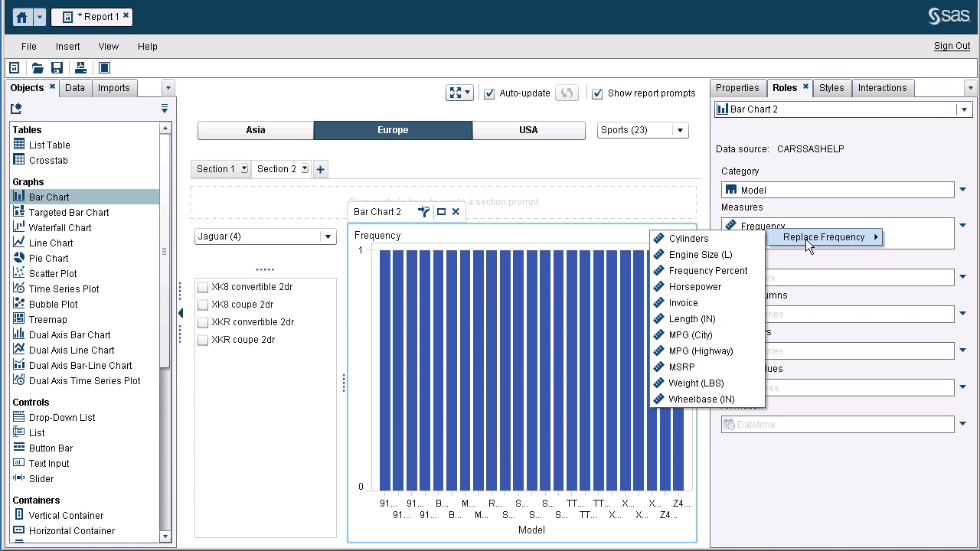
left_click(686, 352)
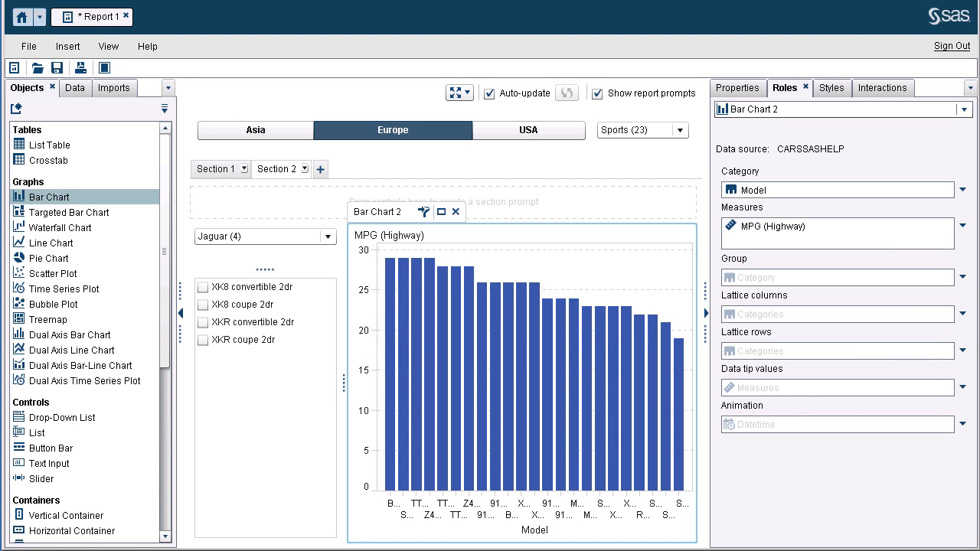
Group the bar chart by Type and use Origin for its lattice rows.
left_click(965, 279)
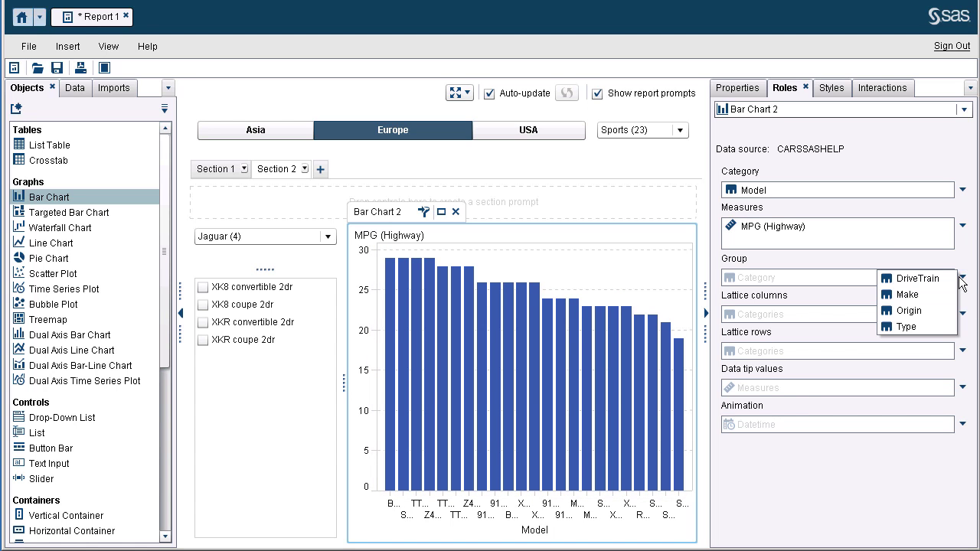
left_click(913, 326)
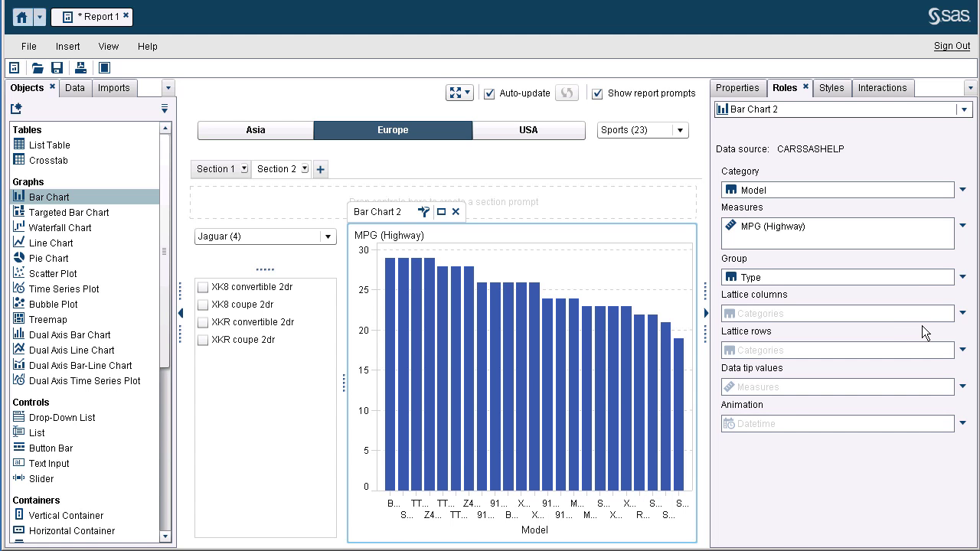
left_click(963, 350)
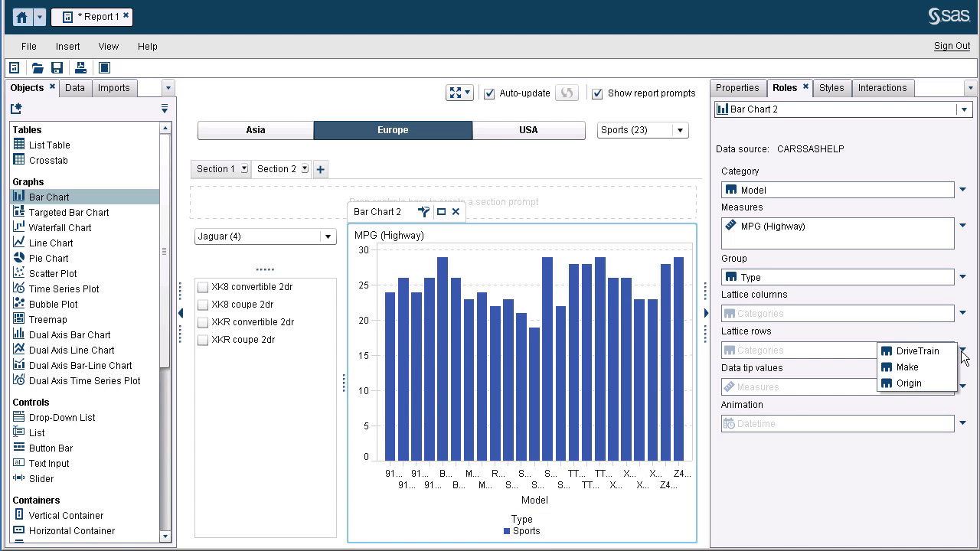
left_click(910, 382)
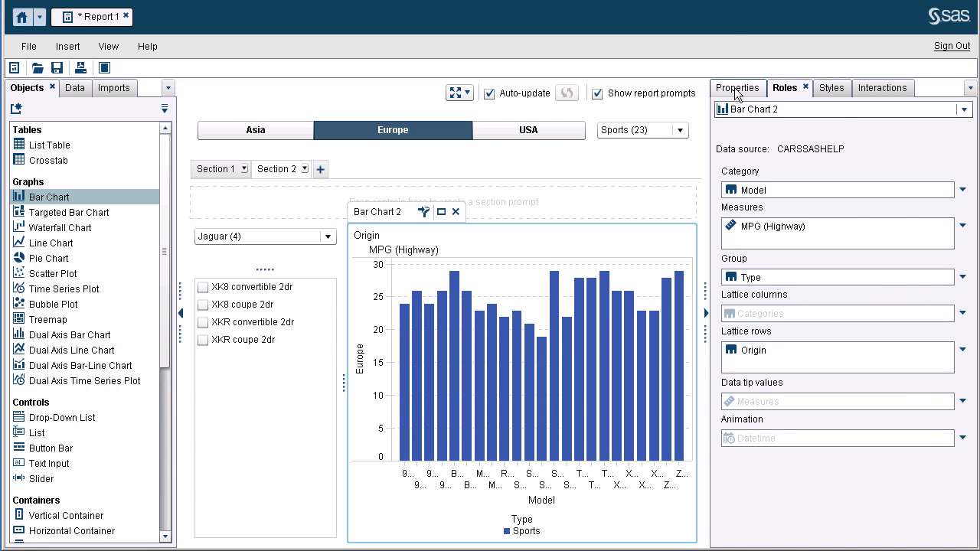
Set the direction of the MPG (Highway) bar chart to Horizontal.
left_click(737, 89)
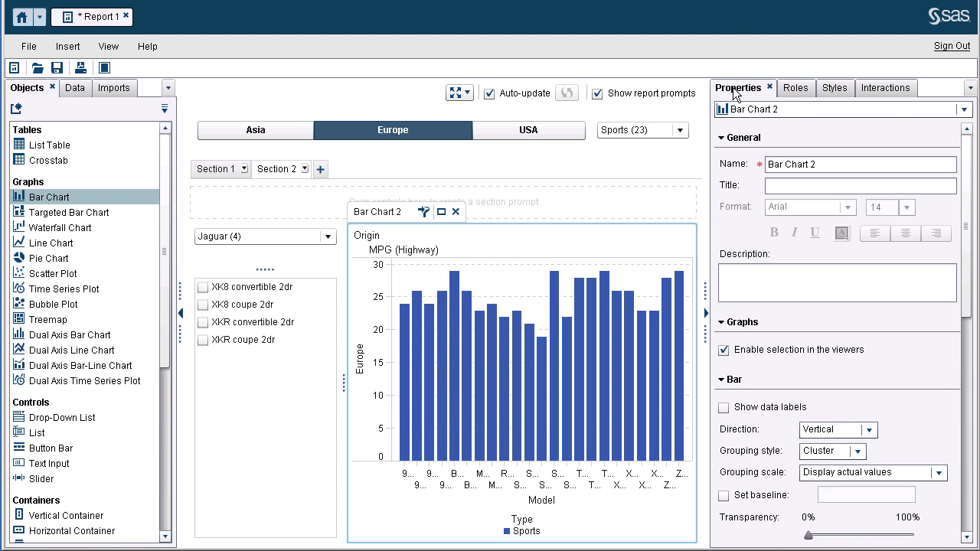
left_click(869, 430)
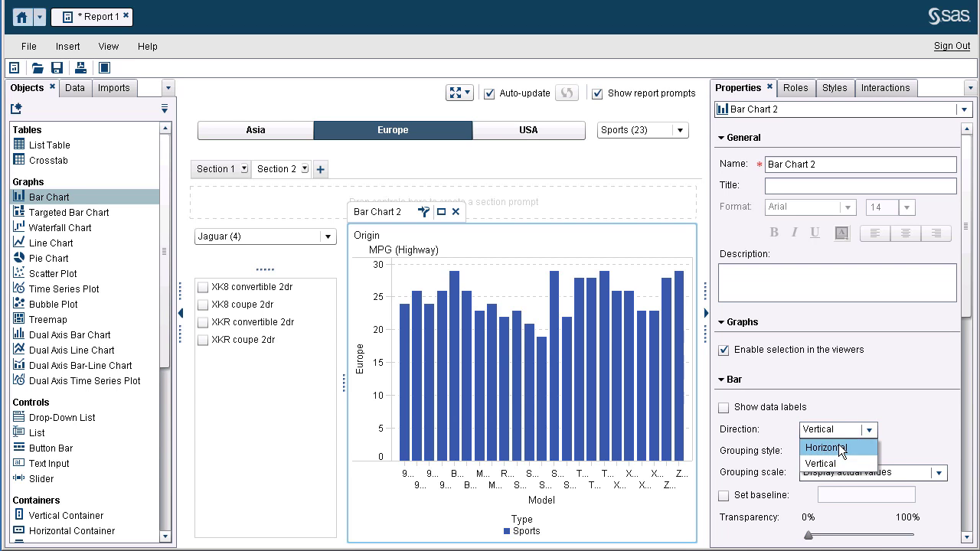
left_click(839, 447)
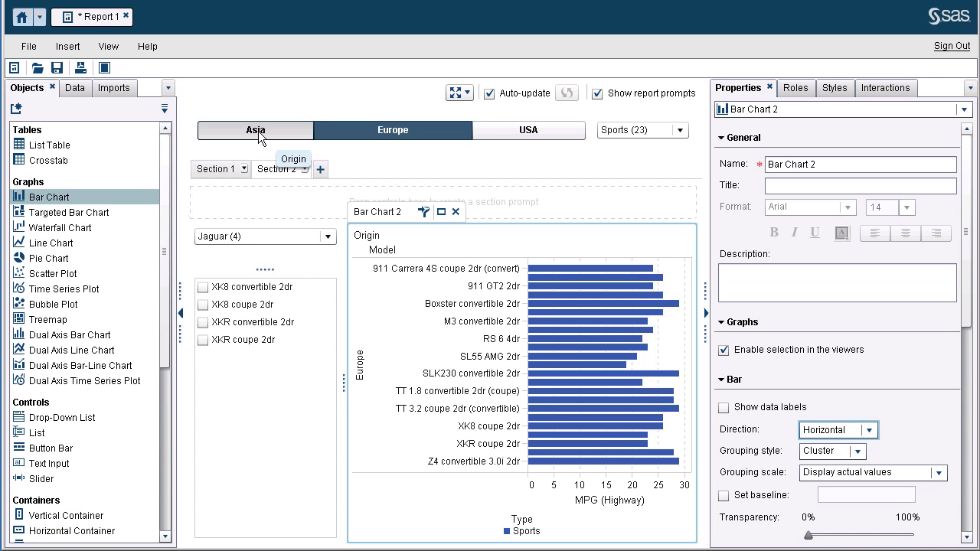
Clear the Jaguar filter from Section 2's Make drop-down list and select BMW instead.
left_click(328, 238)
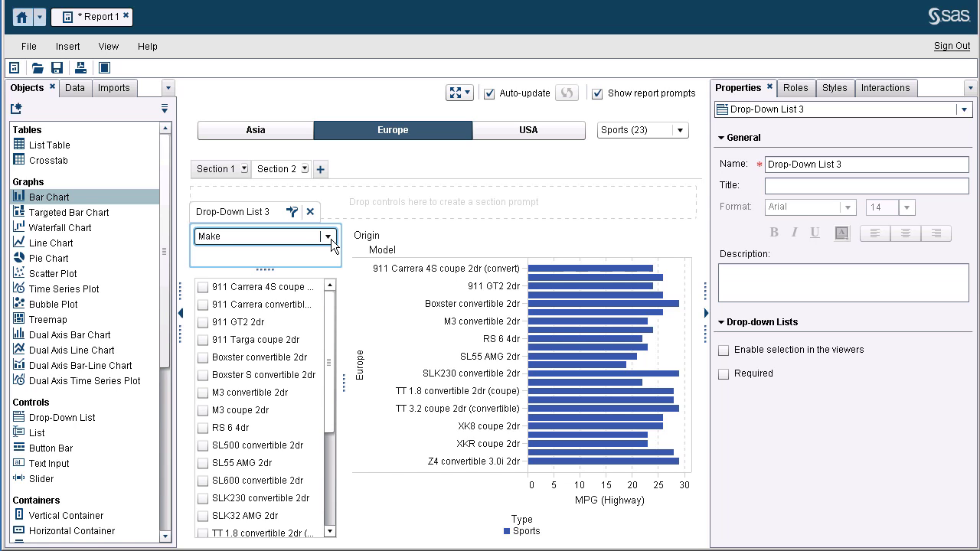
left_click(330, 237)
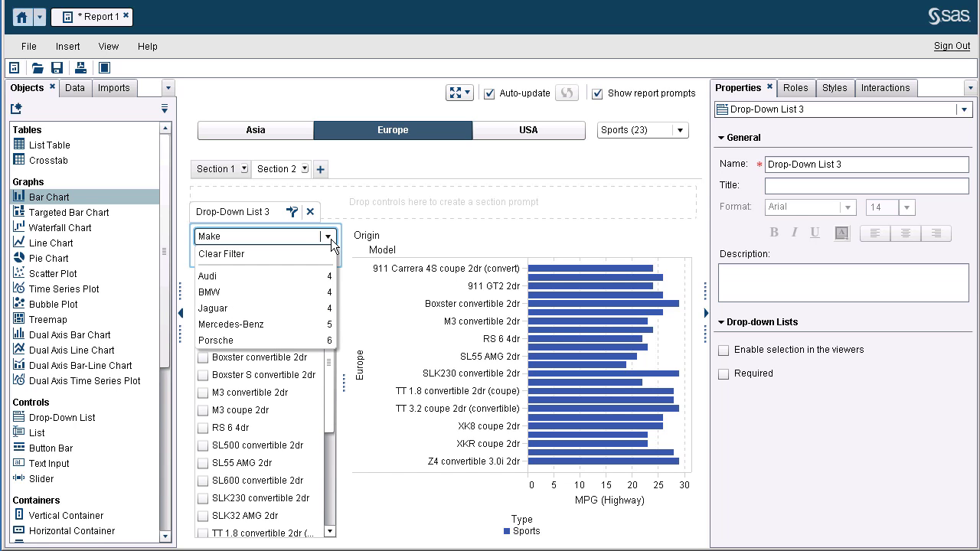
left_click(215, 294)
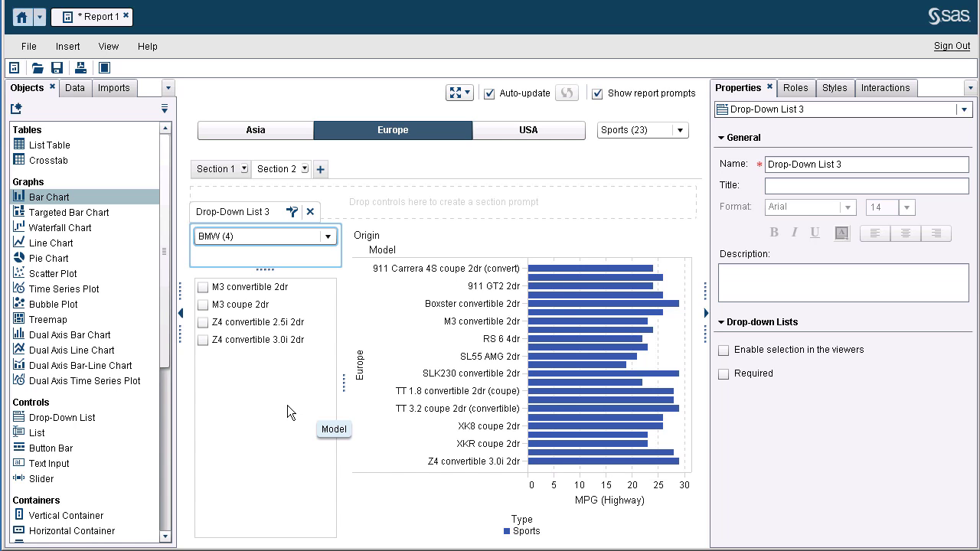
Add a filter interaction from List 2 to Bar Chart 2 in Section 2's Interactions View and return to the report.
left_click(885, 89)
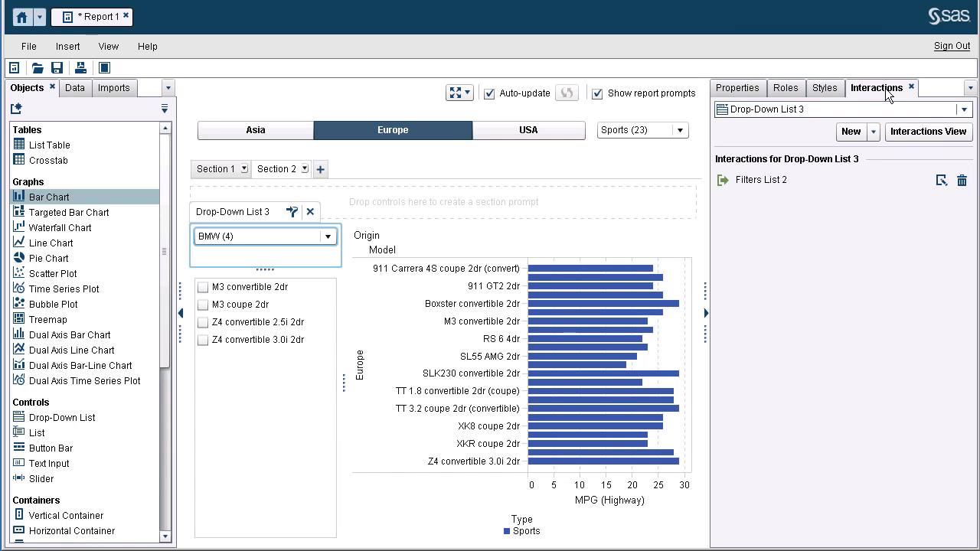
left_click(939, 134)
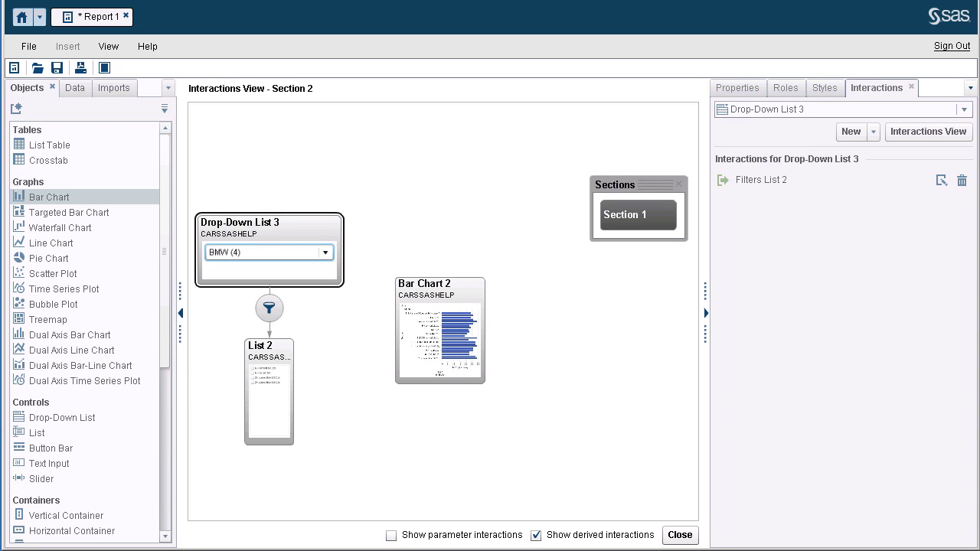
left_click(279, 396)
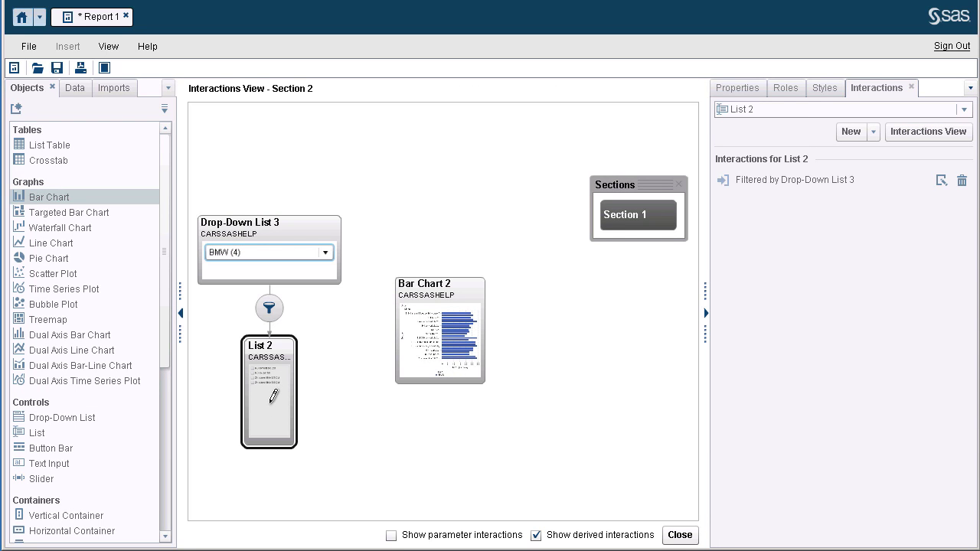
left_click_drag(275, 394, 454, 331)
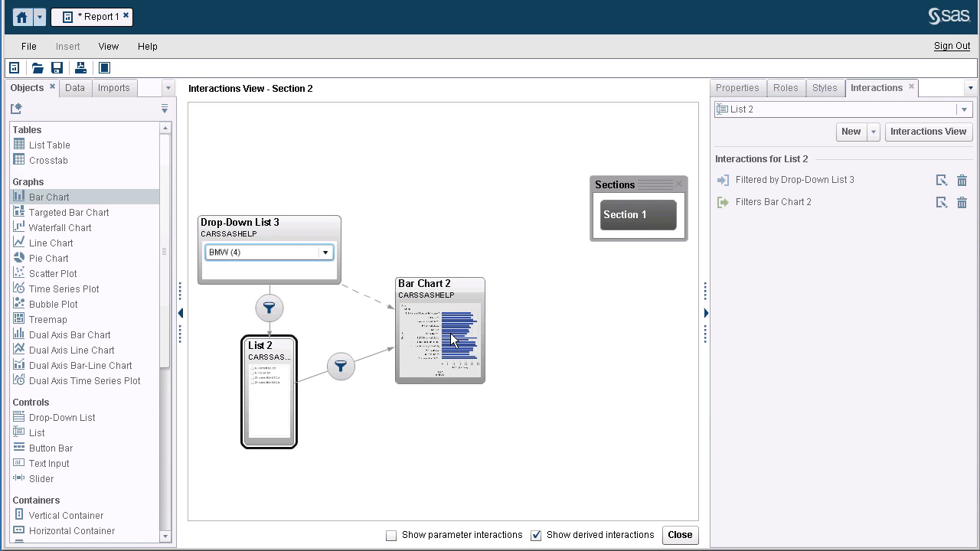
right_click(342, 381)
mouse_move(359, 386)
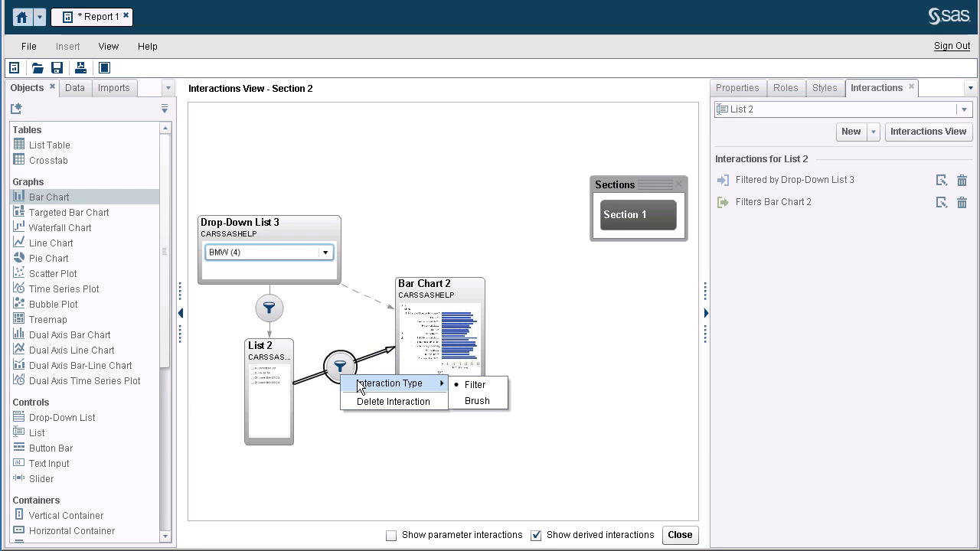
left_click(566, 386)
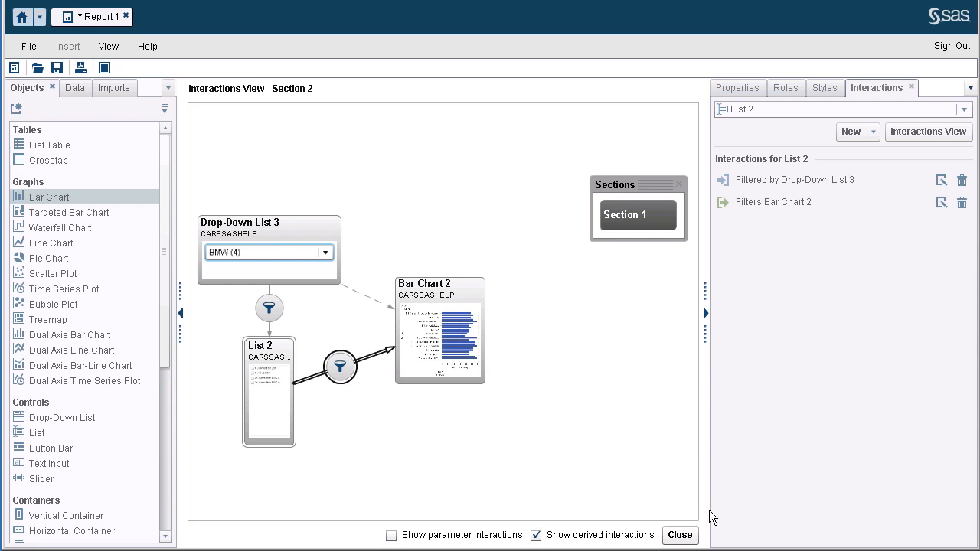
left_click(690, 538)
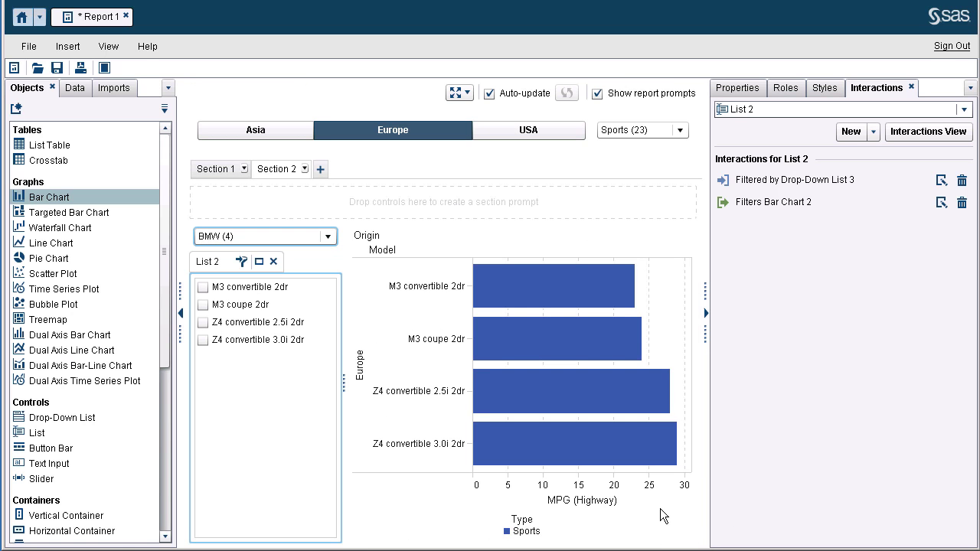
Save the report in the Support folder as YouTube - Cascading Prompts.
mouse_move(652, 488)
left_click(57, 68)
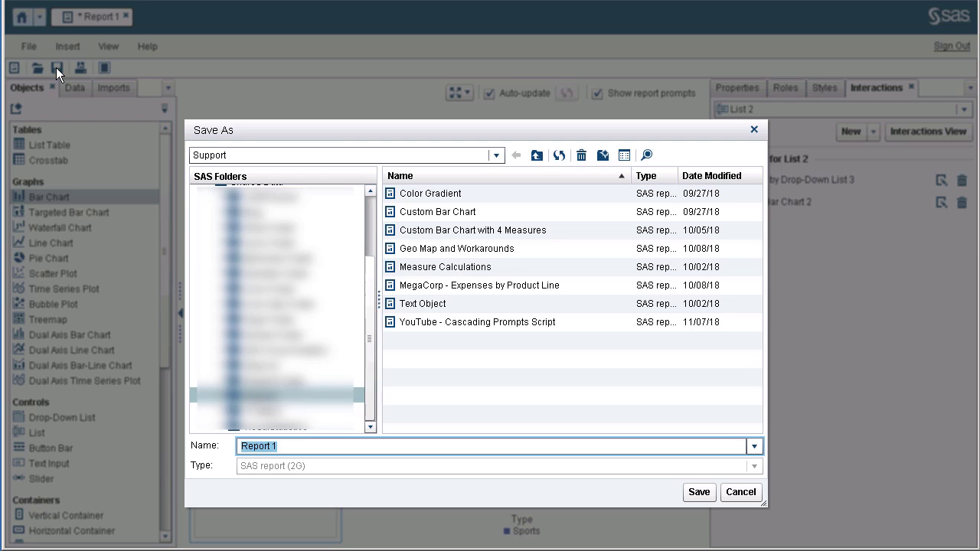
left_click(518, 323)
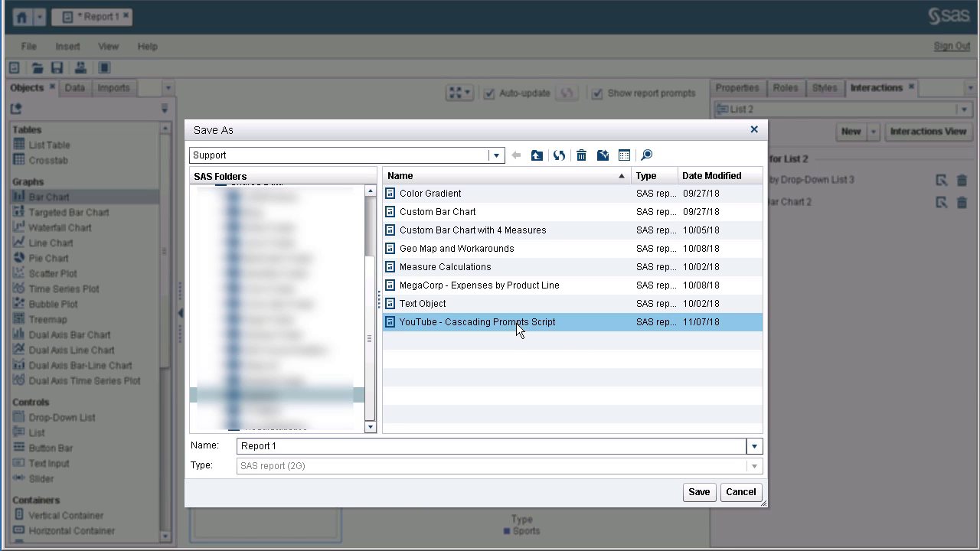
left_click(370, 450)
key("Delete")
key("Delete")
key("Delete")
key("Delete")
key("Delete")
key("Delete")
key("Delete")
left_click(699, 492)
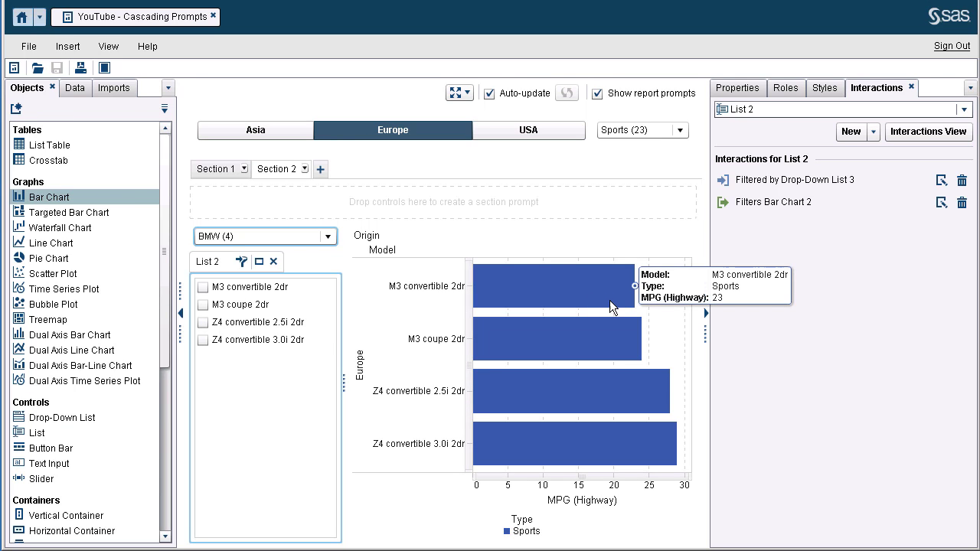
Open the saved report in the Report Viewer and set the report prompts to Asia and Sedan.
left_click(28, 46)
left_click(44, 118)
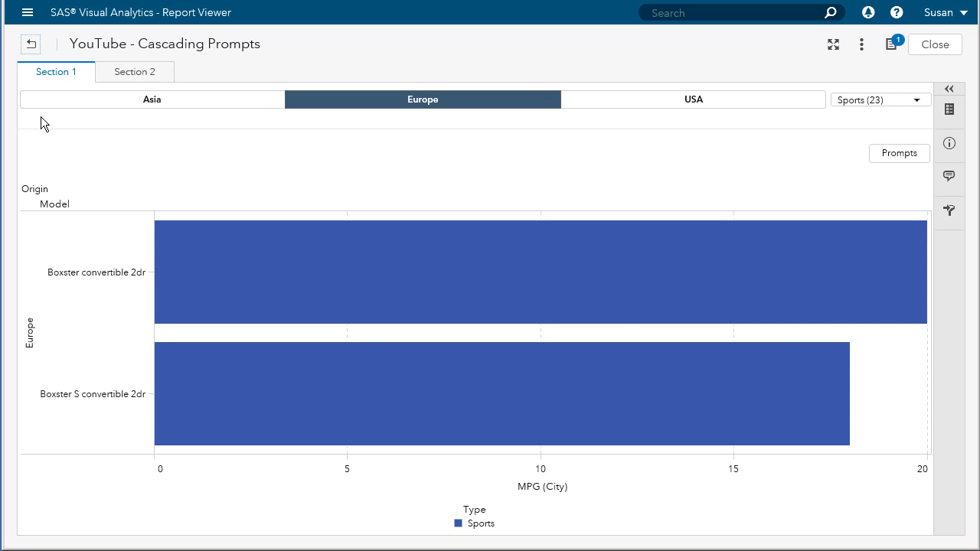
left_click(201, 102)
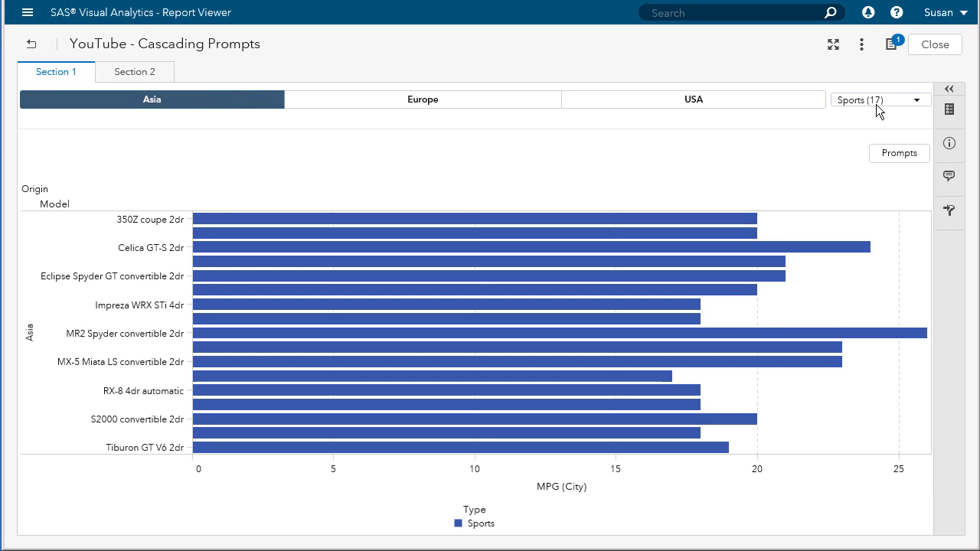
left_click(918, 101)
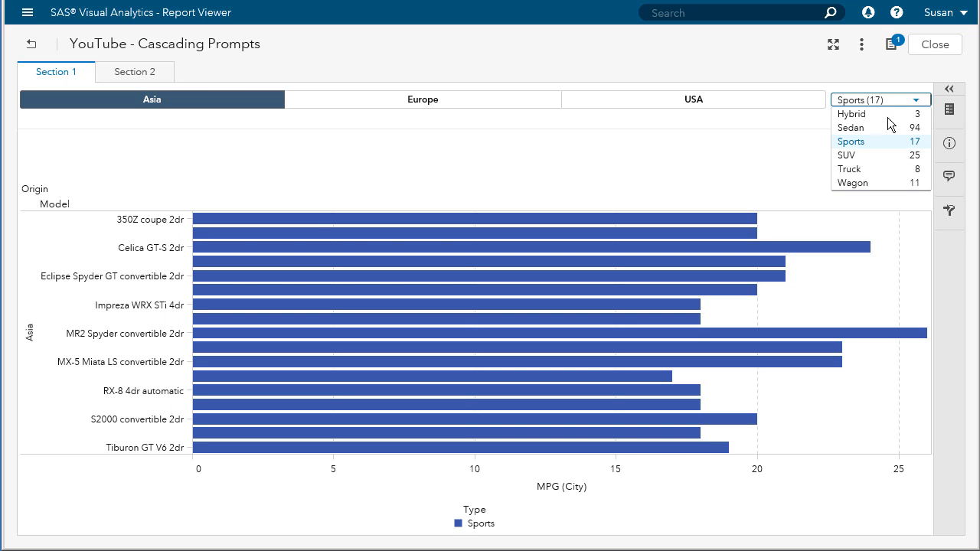
left_click(870, 133)
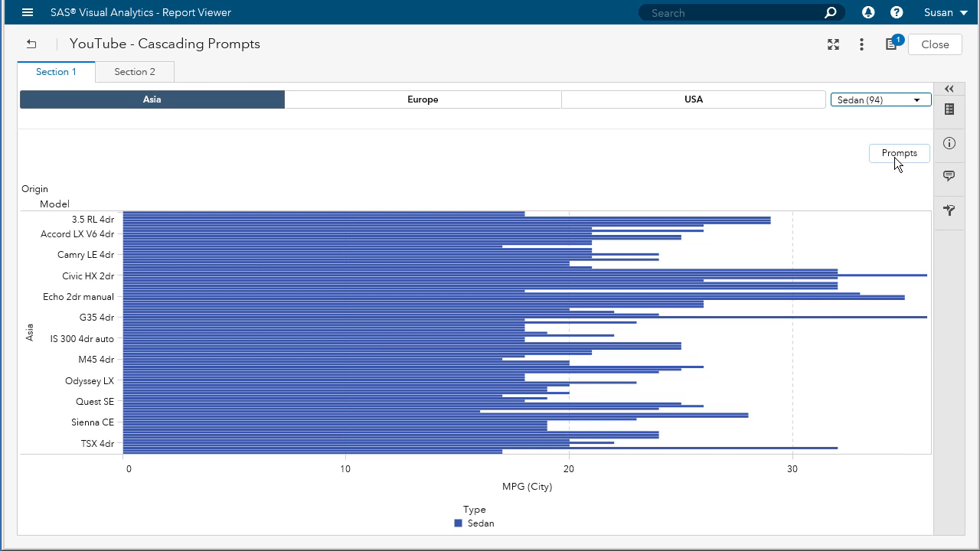
Filter Section 1 through its section prompts to Nissan with the models Quest S and Quest SE.
left_click(894, 157)
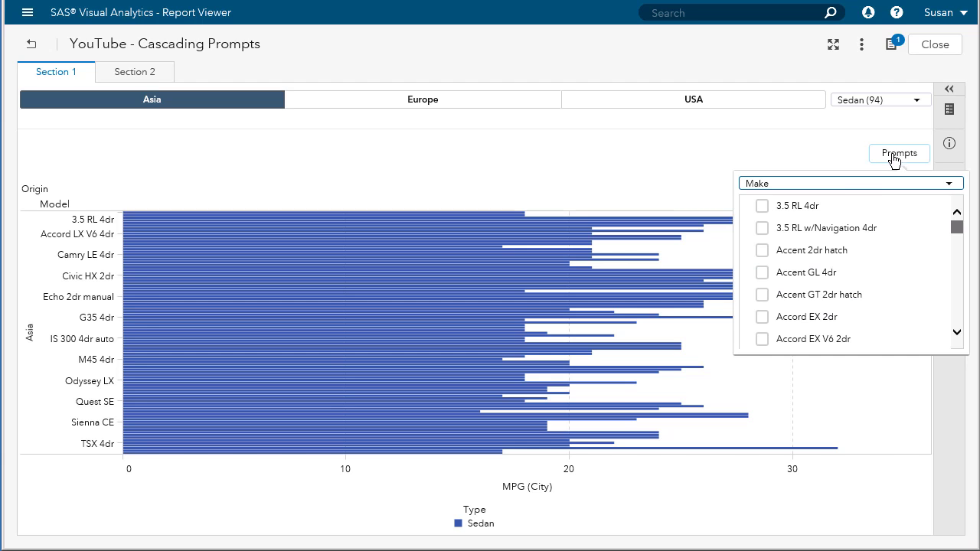
left_click(864, 192)
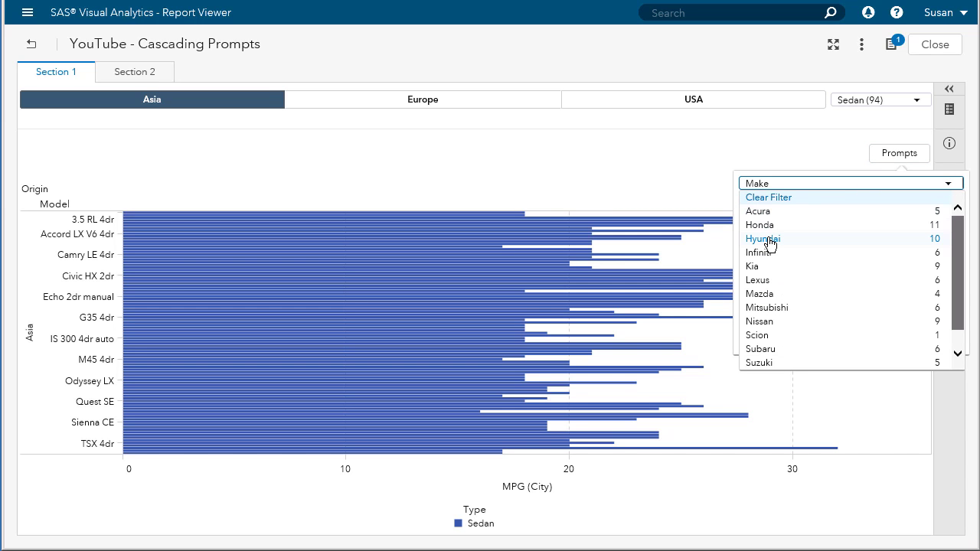
left_click(764, 323)
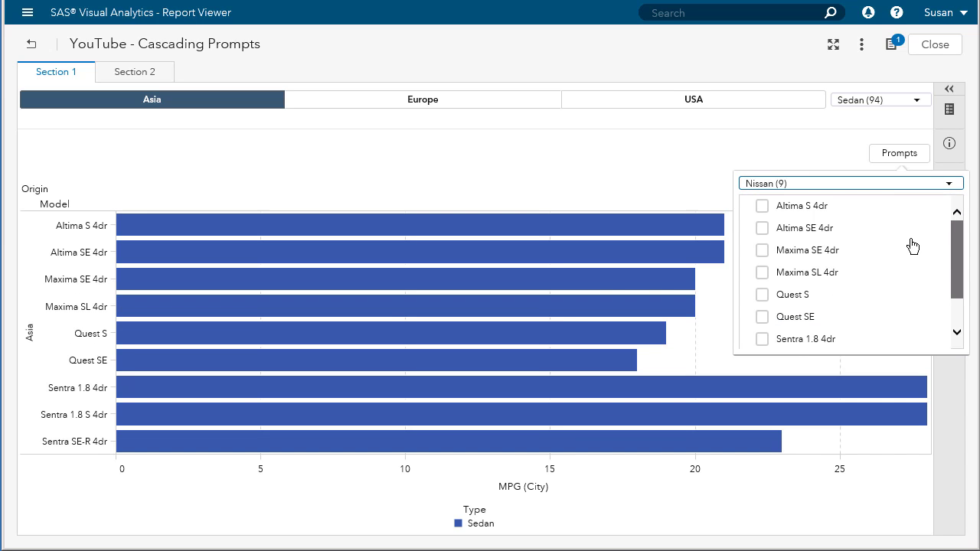
left_click(763, 297)
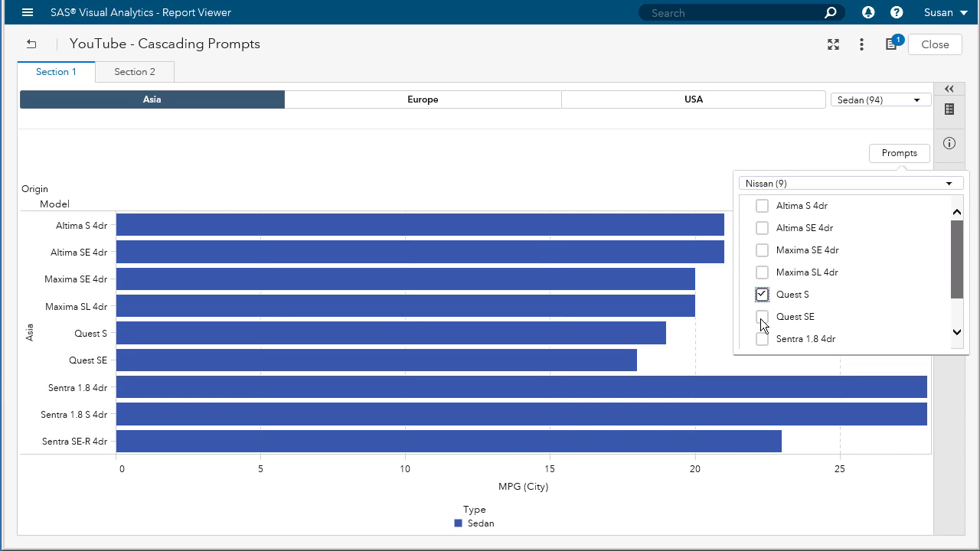
left_click(762, 317)
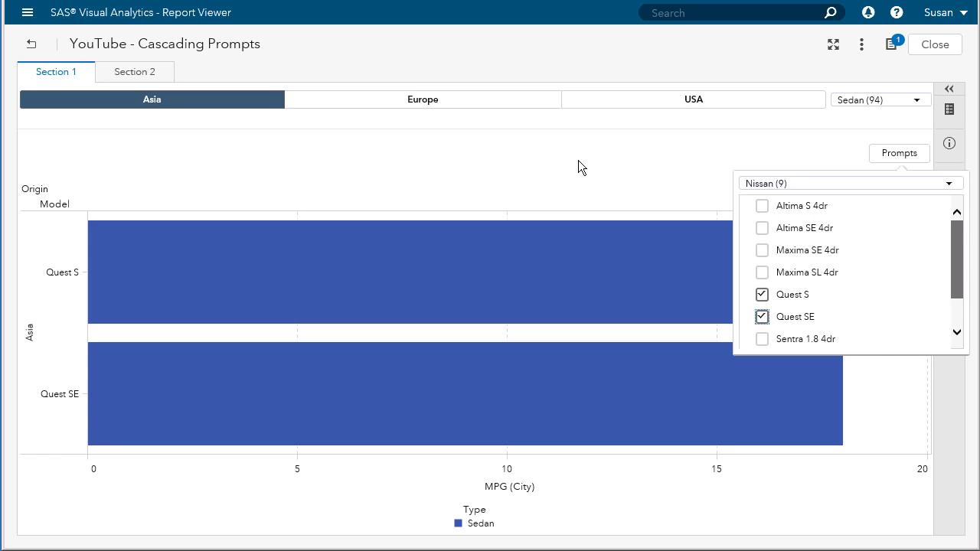
left_click(578, 160)
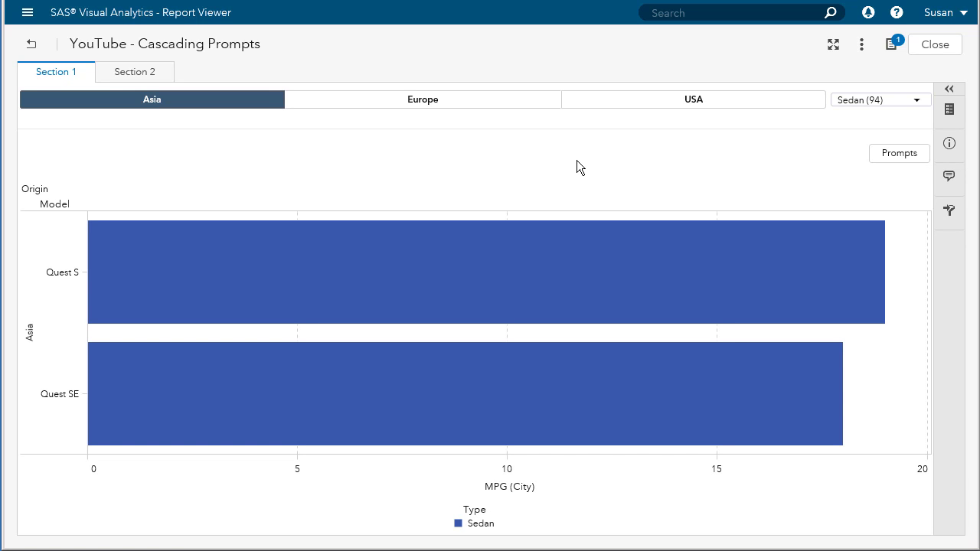
Filter Section 2 to Kia and select the models Spectra 4dr, Spectra GS 4dr hatch and Spectra GSX 4dr hatch.
left_click(126, 76)
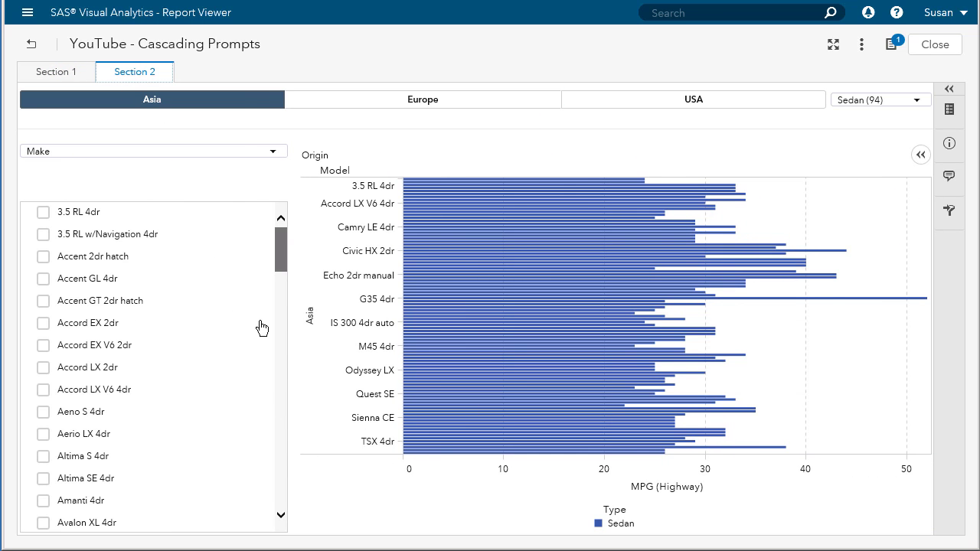
left_click(160, 153)
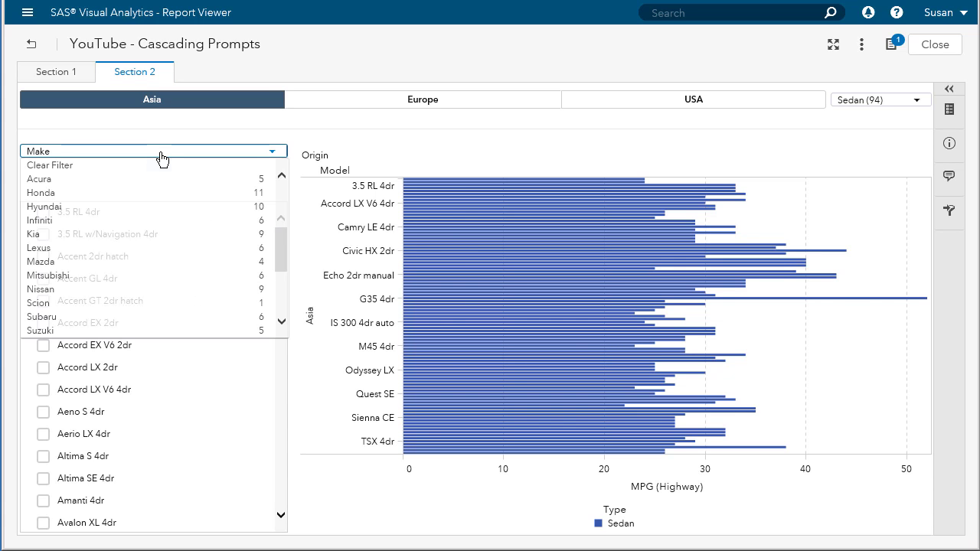
left_click(35, 236)
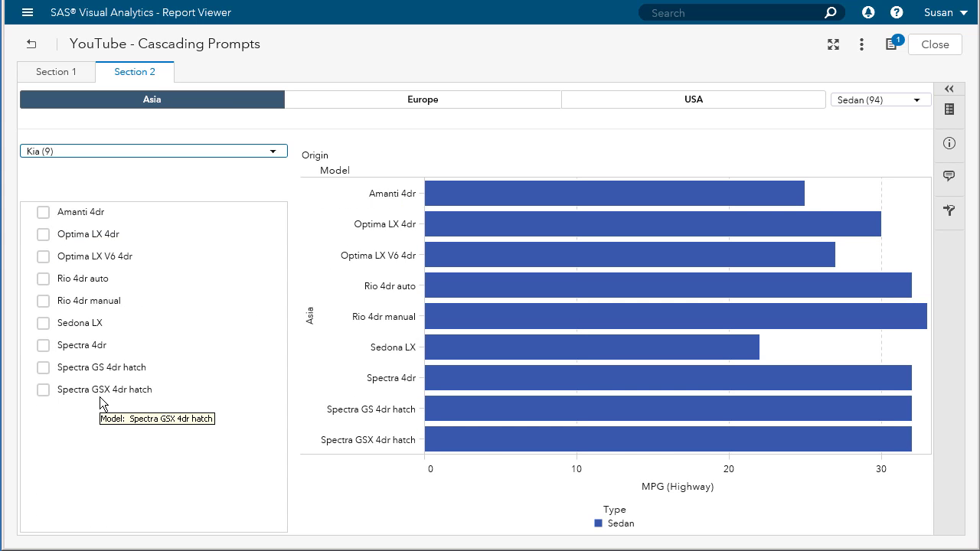
left_click(43, 345)
left_click(43, 368)
left_click(43, 390)
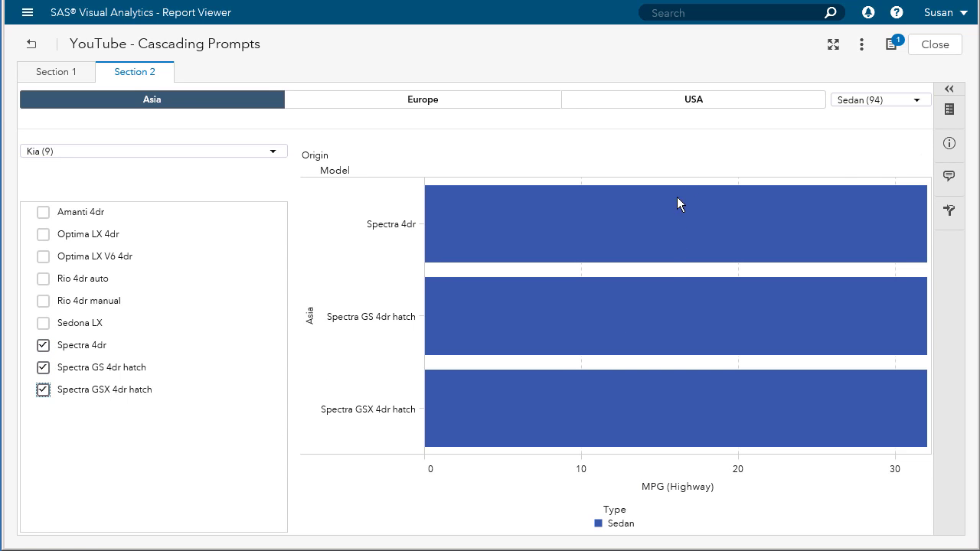
Change the report prompts to USA and SUV and filter Section 2's make to GMC.
left_click(704, 103)
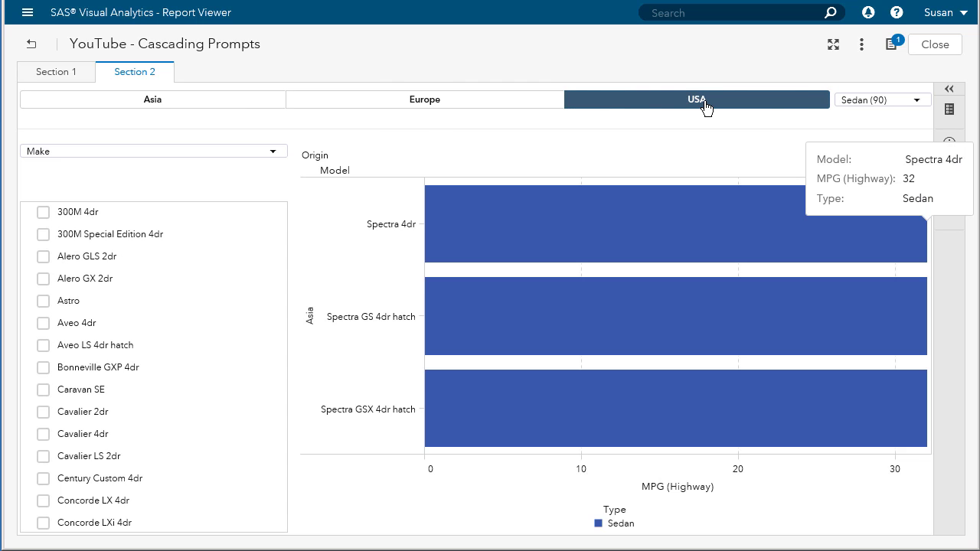
left_click(919, 104)
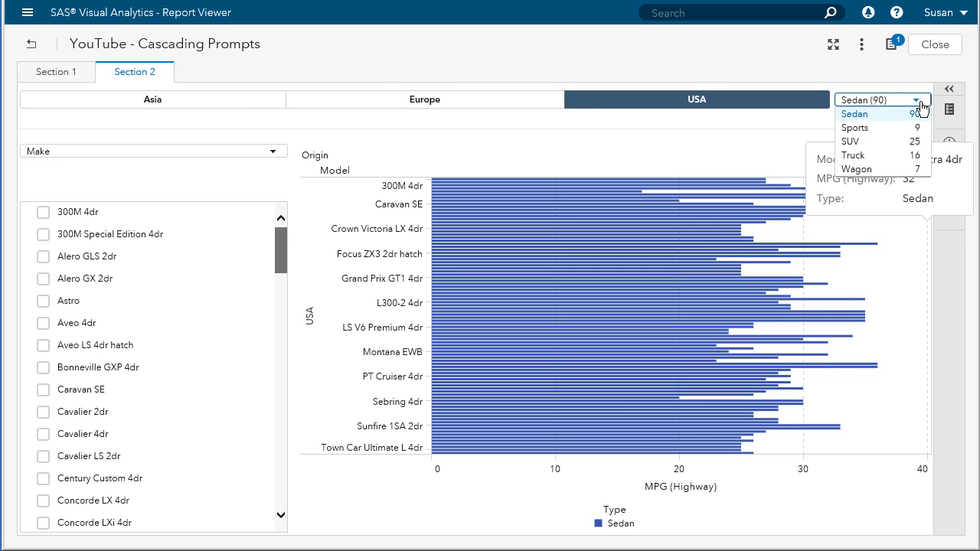
left_click(851, 143)
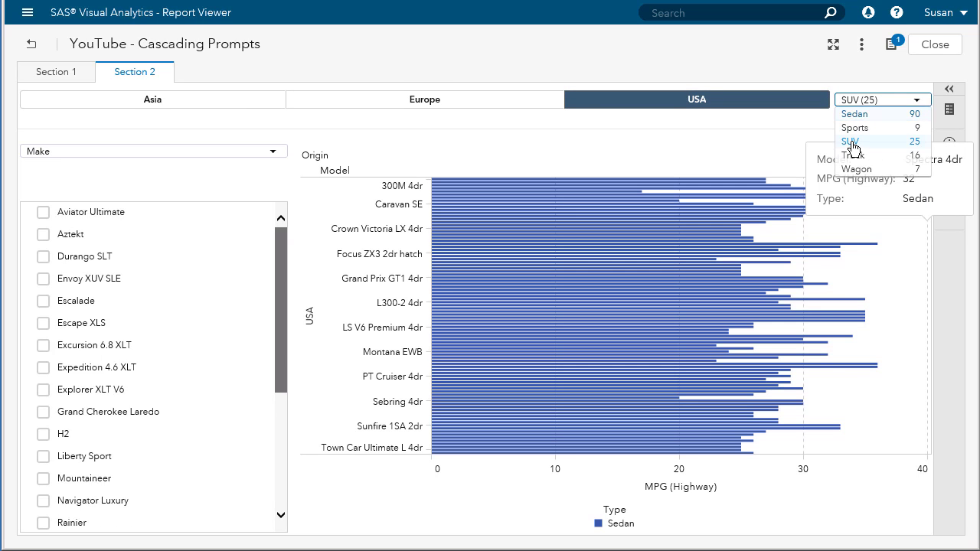
left_click(274, 152)
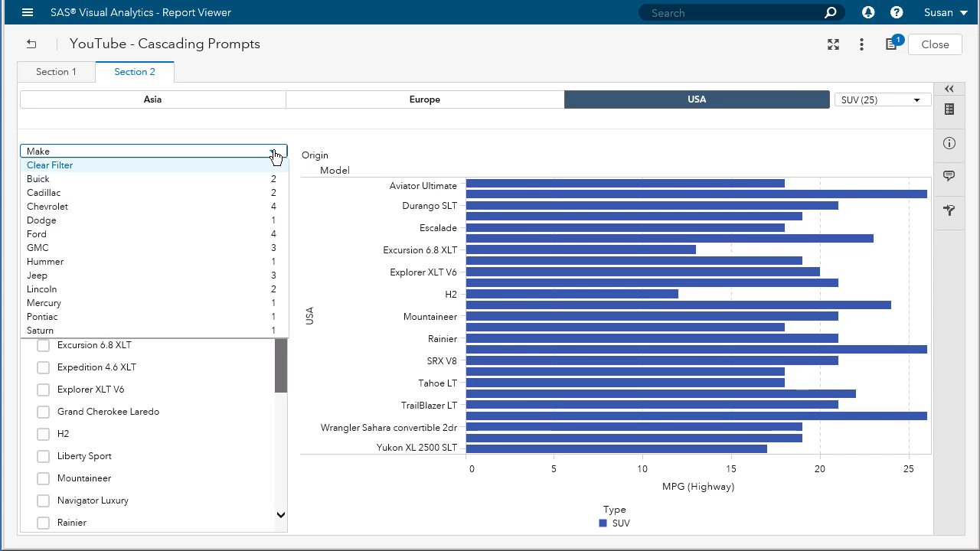
left_click(41, 249)
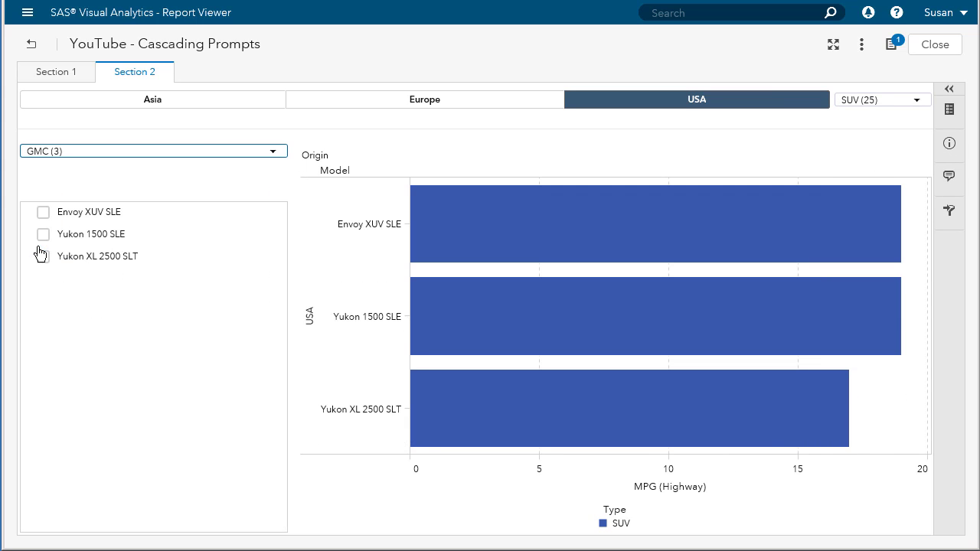